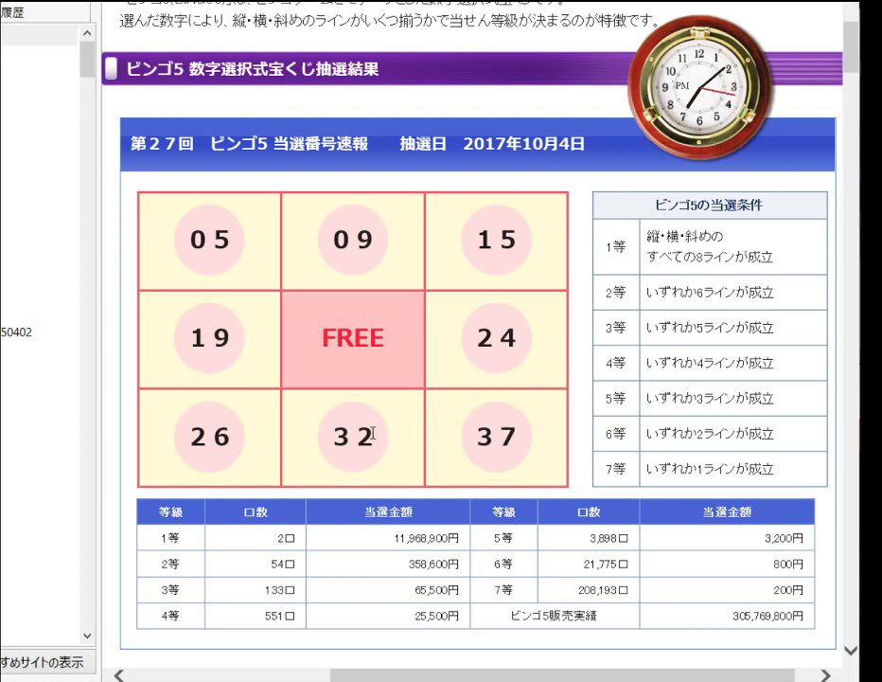
Switch to the Excel prediction sheet and enter 5, 9, 15 and 19 in B14:E14 of the 27回 result row.
key("alt+Tab")
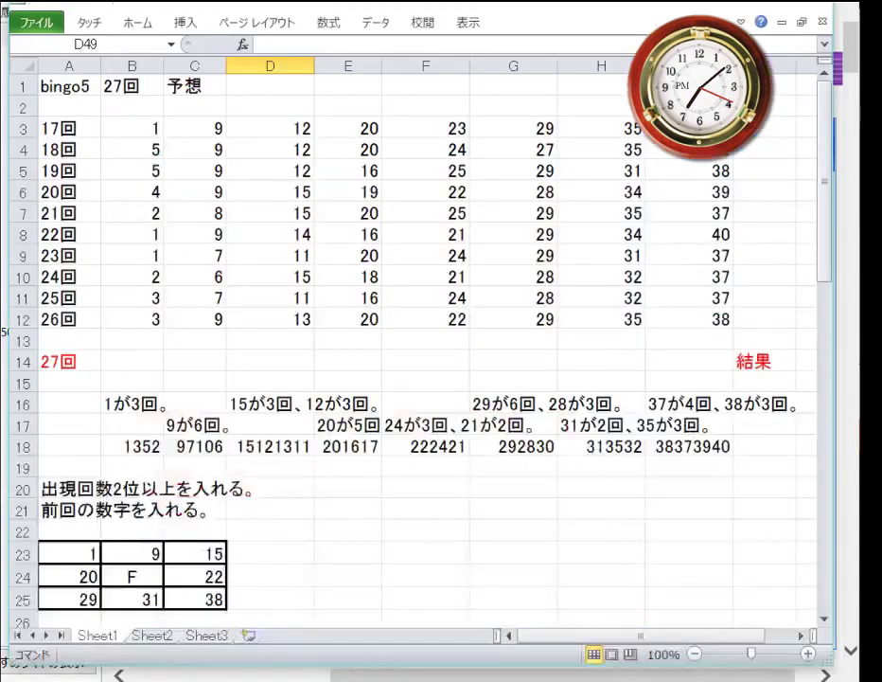
left_click(150, 360)
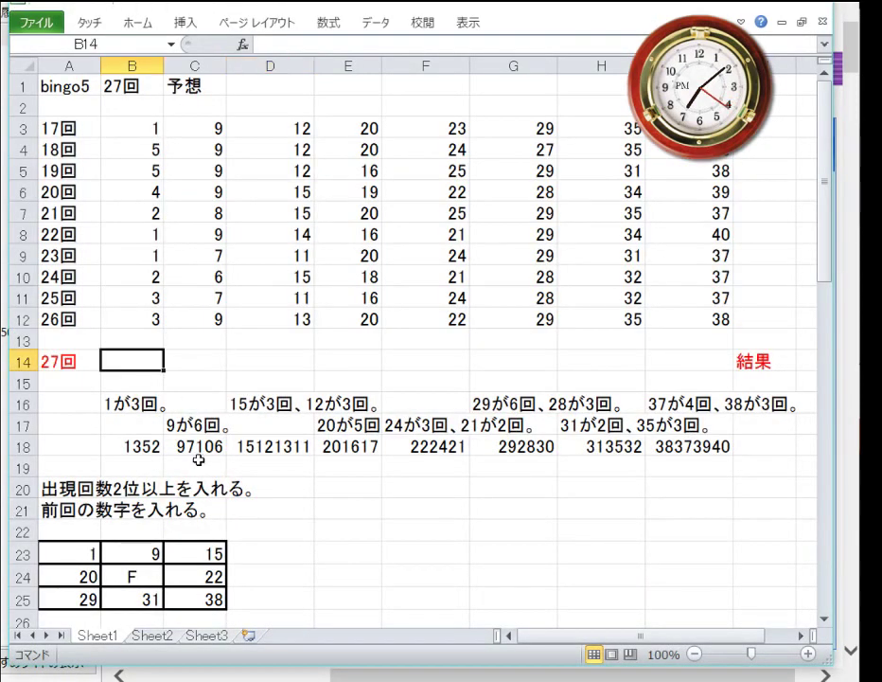
type("5")
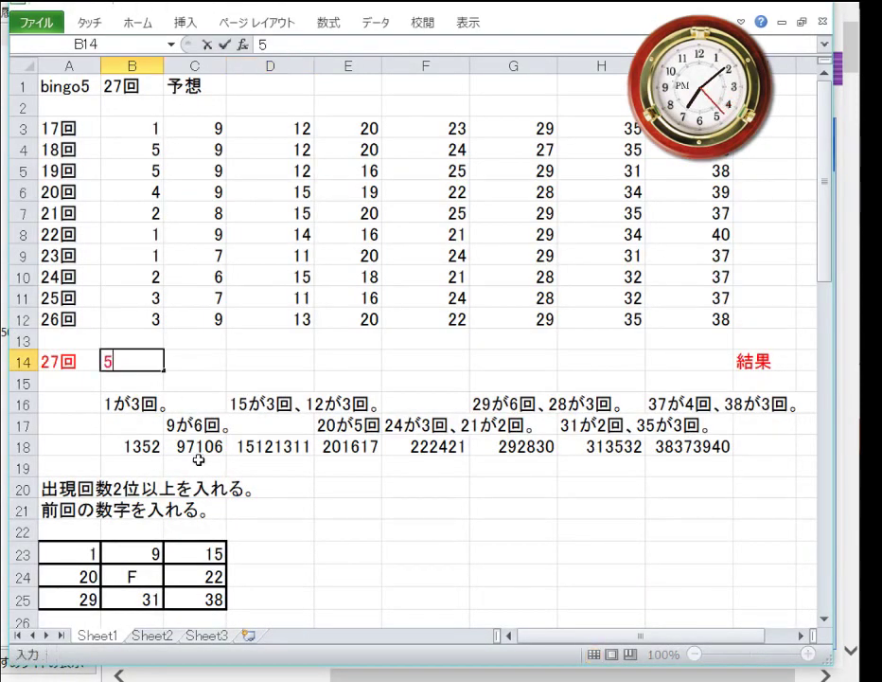
key("Tab")
type("9")
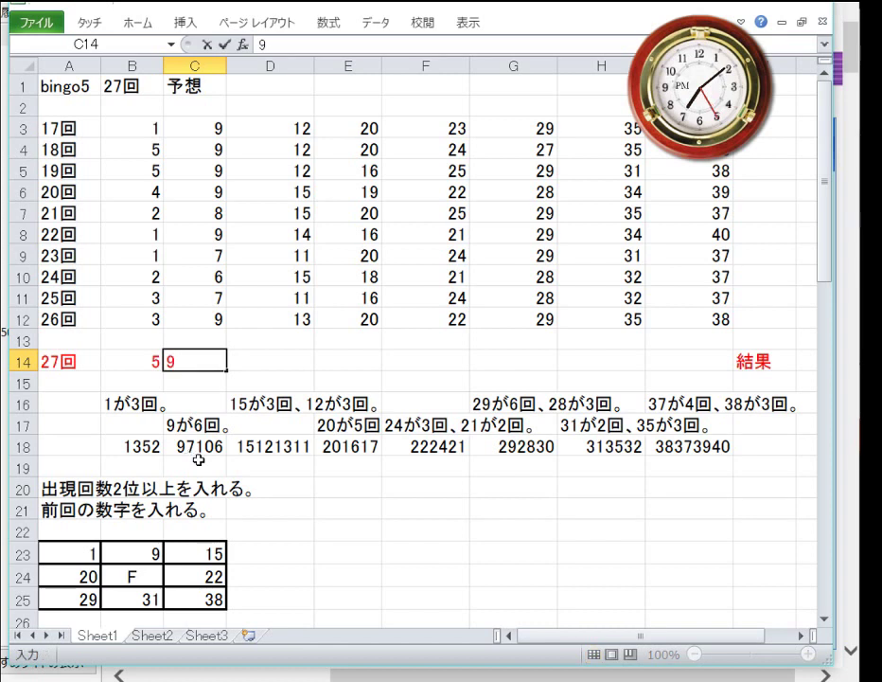
key("Tab")
type("15")
key("Tab")
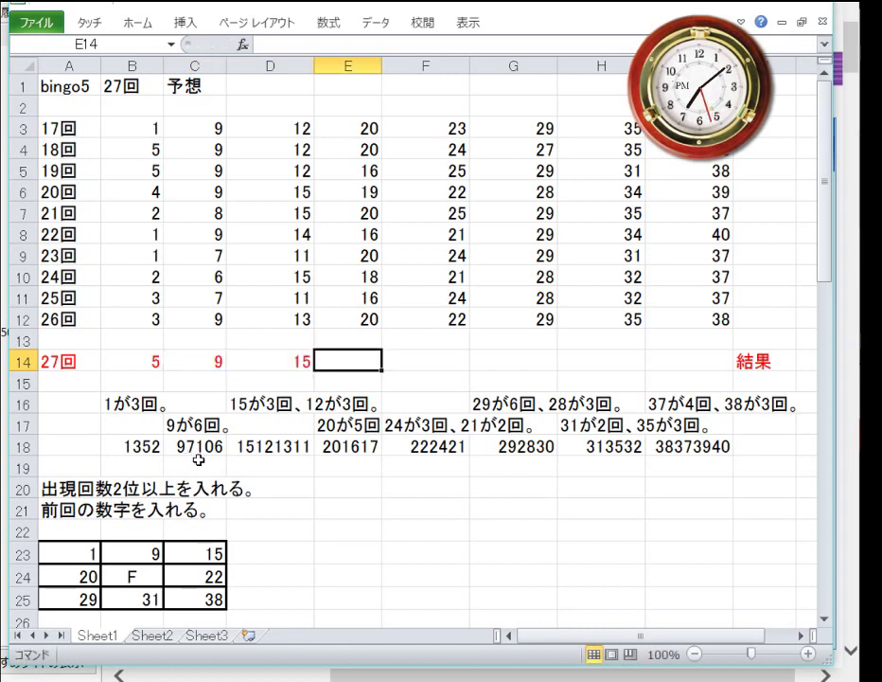
type("19")
key("Tab")
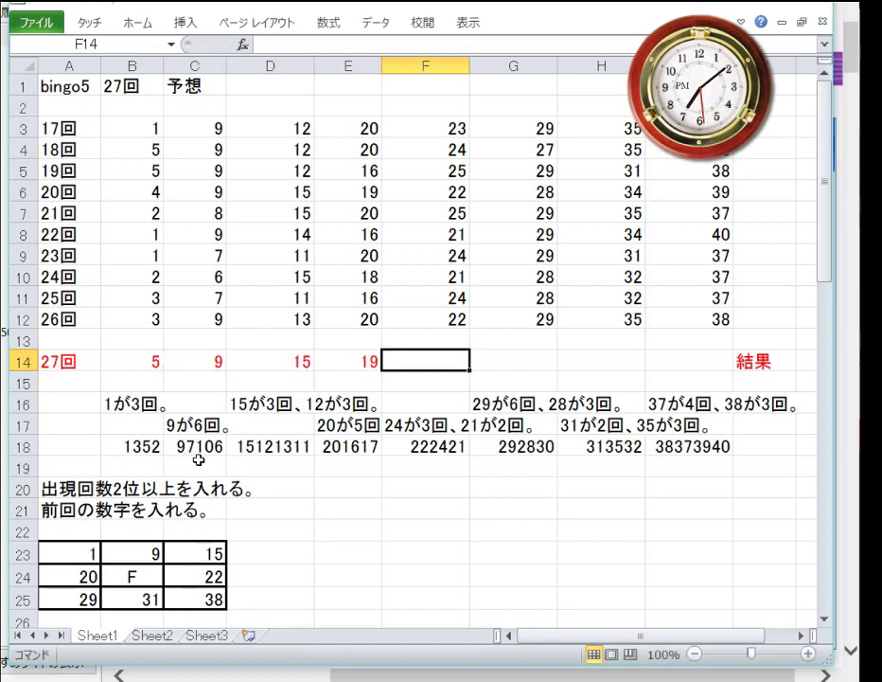
Complete the 27回 result row by entering 24, 26, 32 and 37 in F14:I14.
type("24")
key("Tab")
type("26")
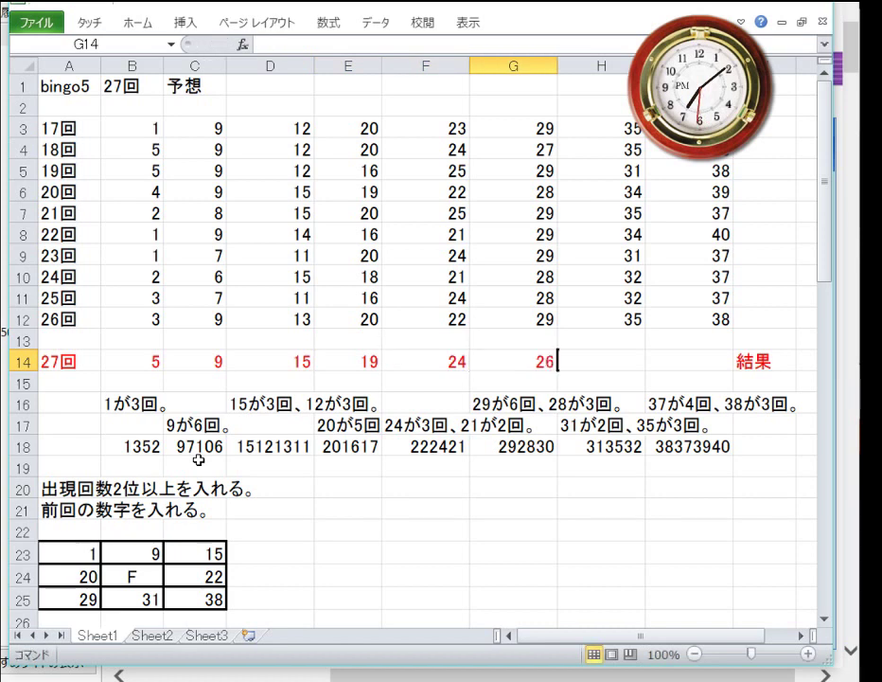
key("Tab")
type("32")
key("Tab")
type("3")
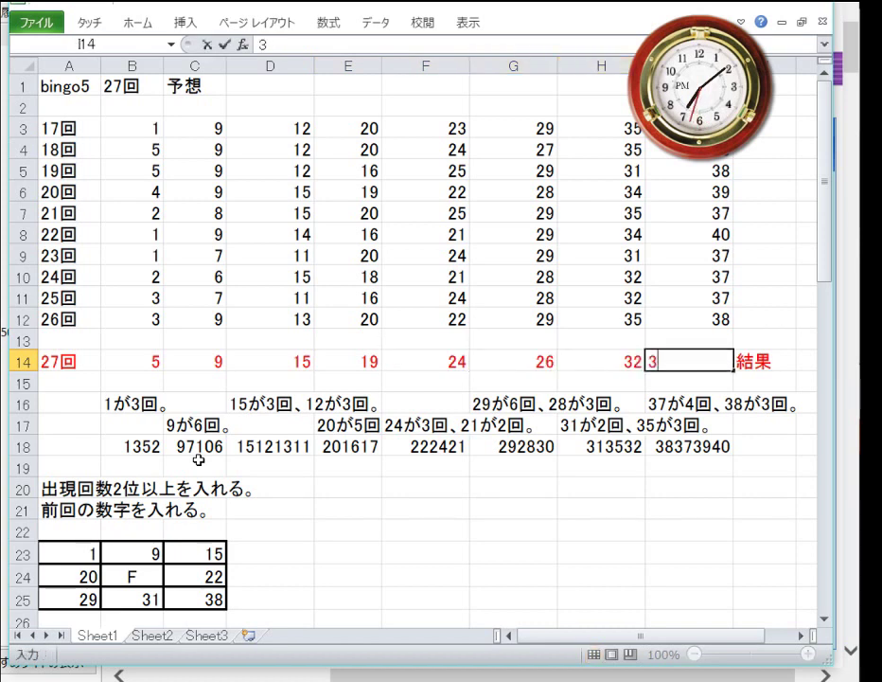
type("7")
key("Return")
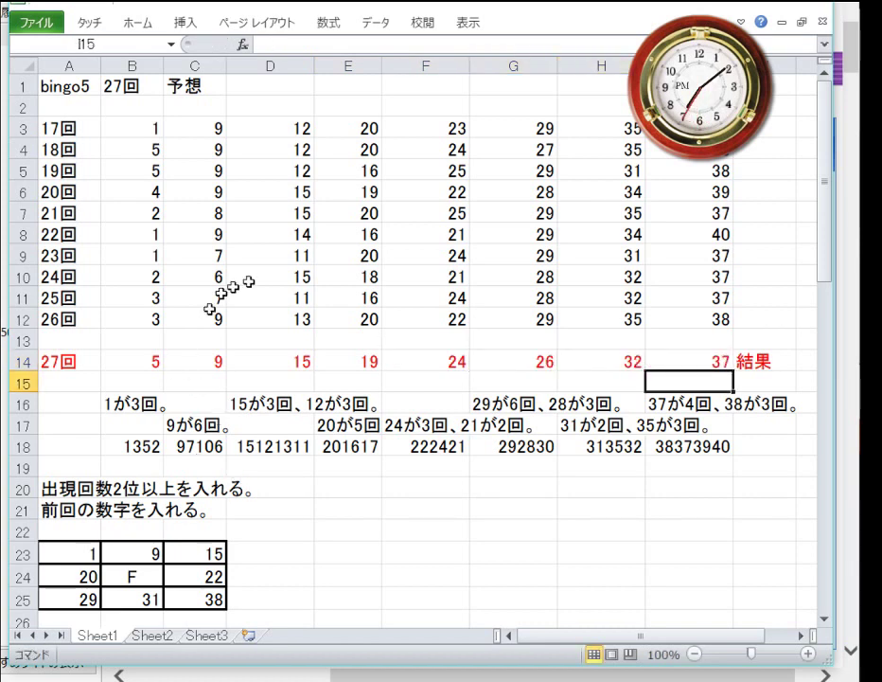
Move the desktop clock up so it uncovers the number columns, and dismiss the video notification.
left_click_drag(663, 113, 672, 42)
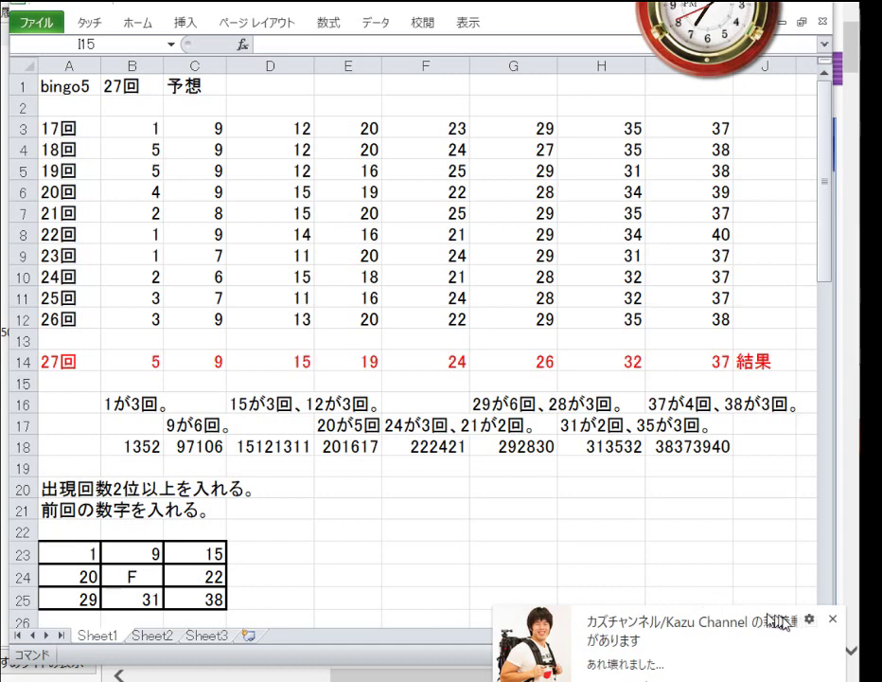
left_click(832, 618)
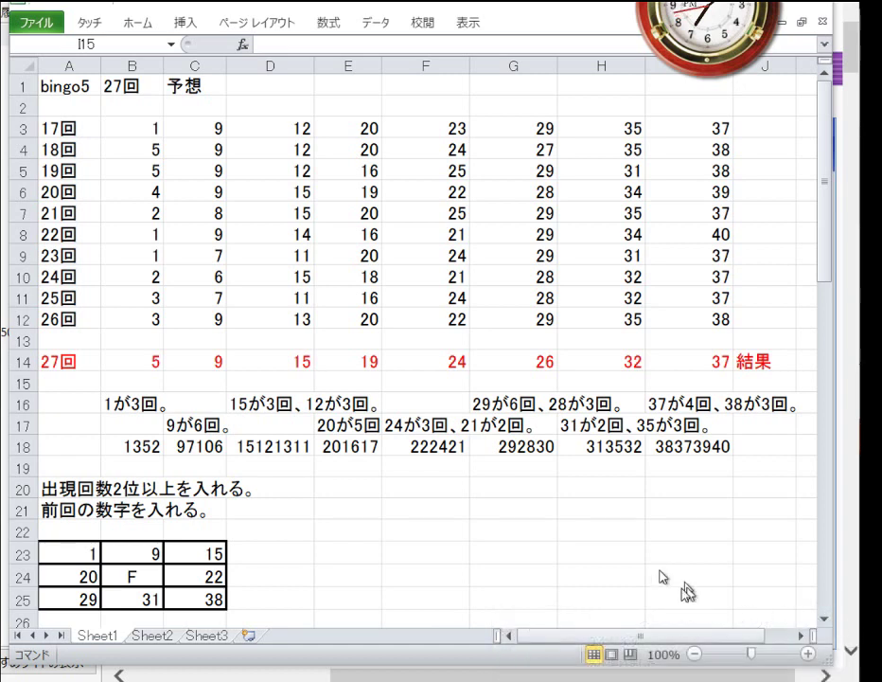
Fill the cells containing 5 in column B (B14, B5 and B4) with yellow.
left_click(144, 346)
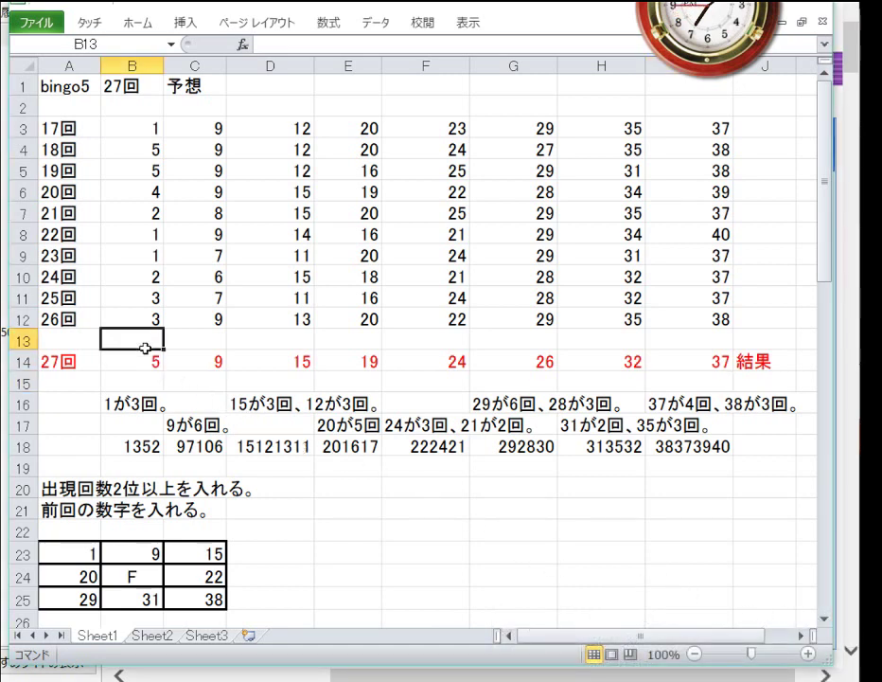
left_click(126, 362)
left_click_drag(157, 170, 157, 146, "ctrl")
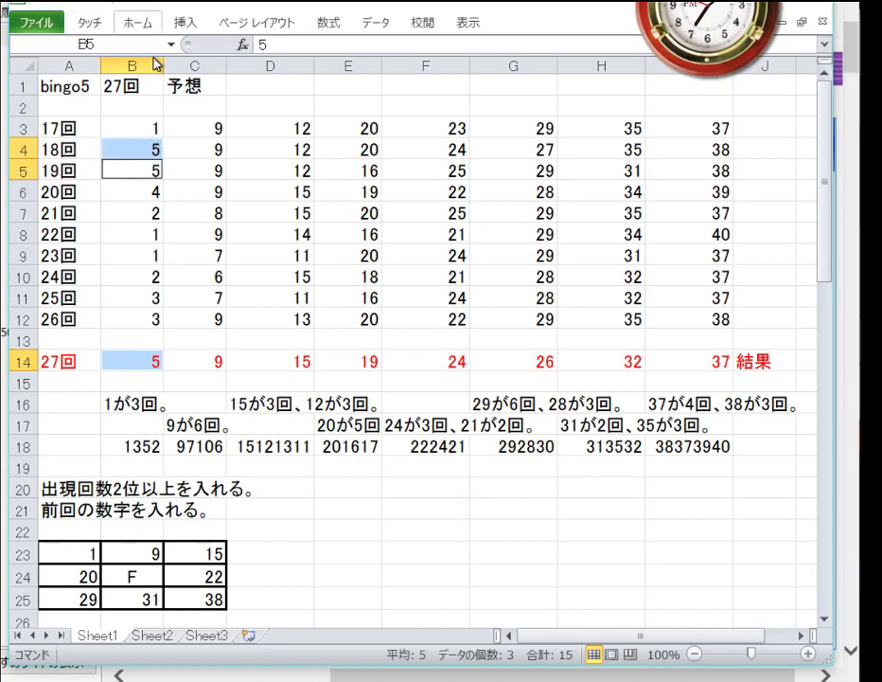
left_click(139, 22)
left_click(144, 91)
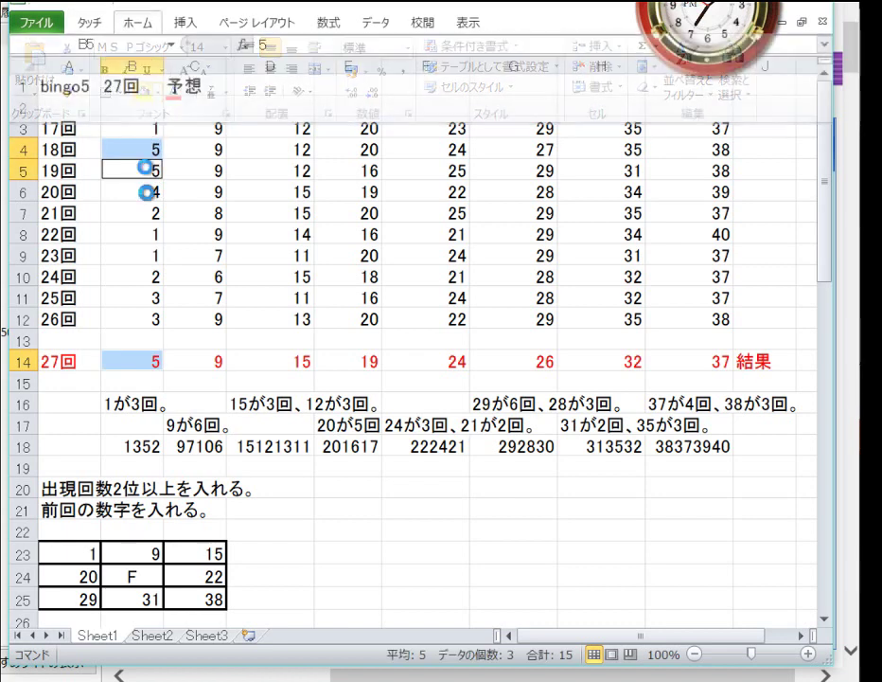
Fill every cell containing 9 in column C (C14, C12, C8 and C3:C6) with yellow.
left_click(197, 358)
left_click(204, 318, "ctrl")
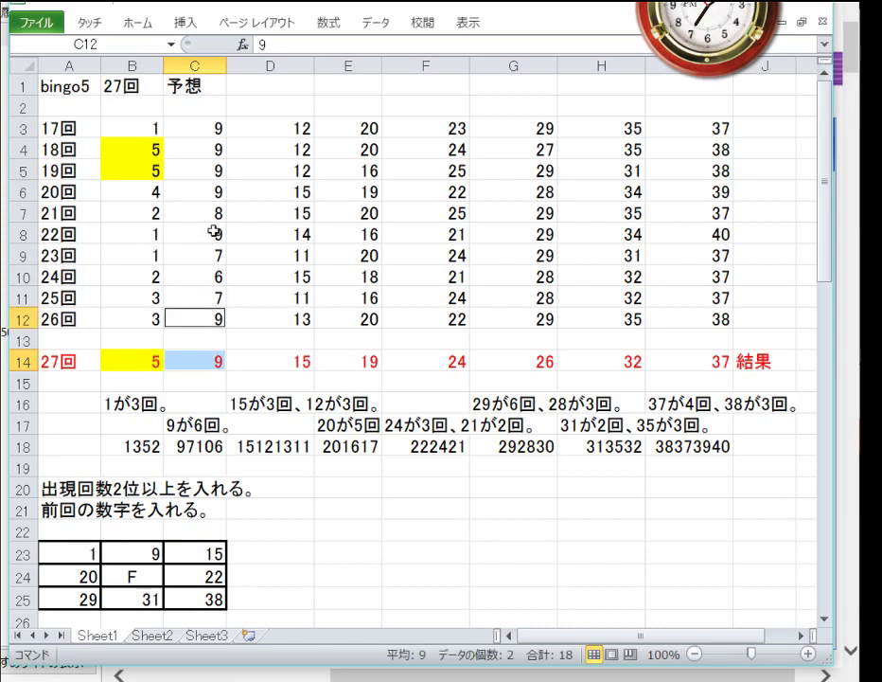
left_click(215, 233, "ctrl")
left_click(206, 191, "ctrl")
left_click(206, 172, "ctrl")
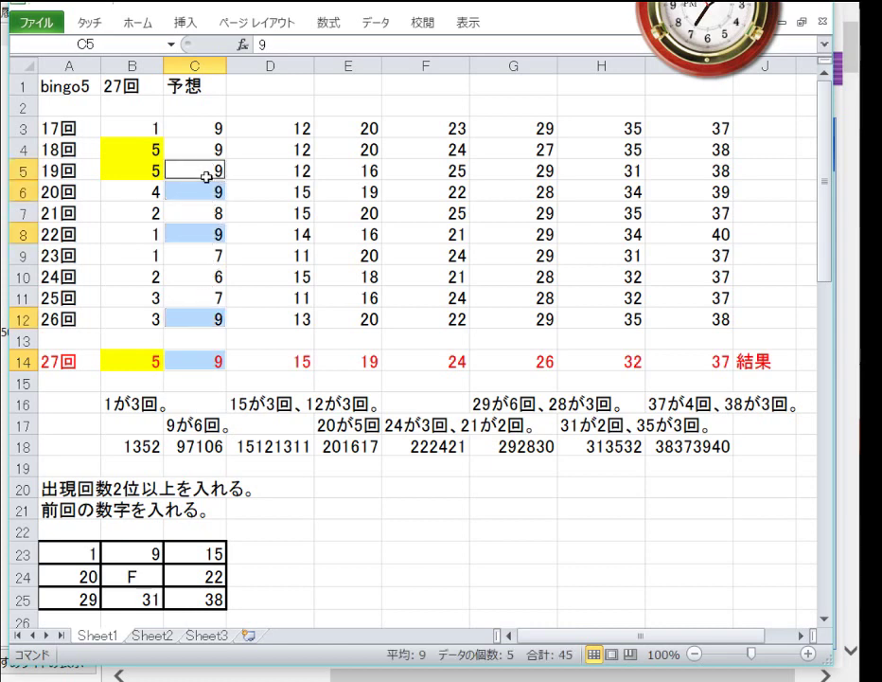
left_click_drag(207, 150, 198, 127)
left_click(138, 22)
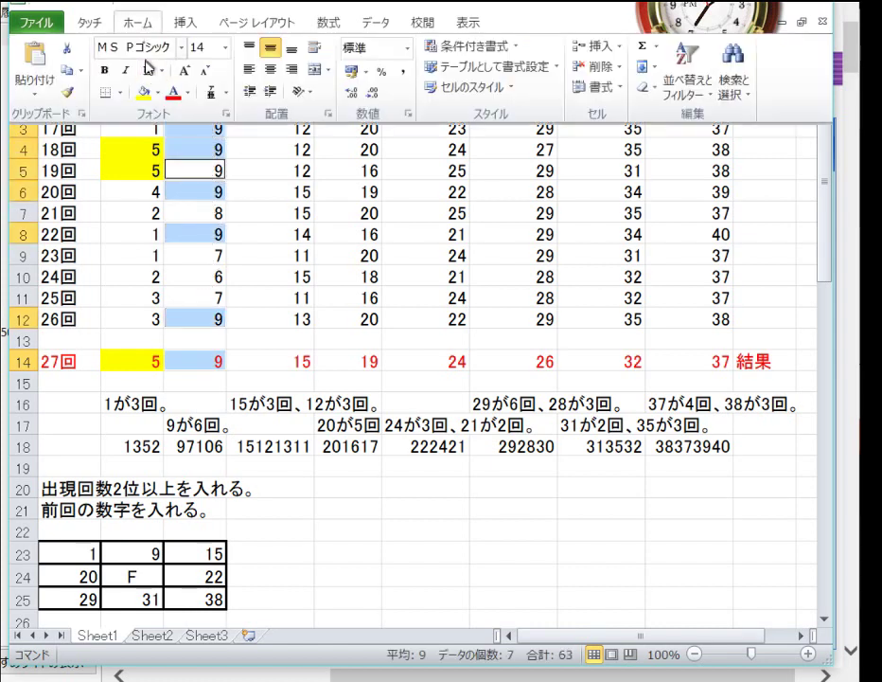
left_click(144, 92)
Fill the cells containing 15 in column D (D14, D10, D7 and D6) with yellow.
left_click(294, 369)
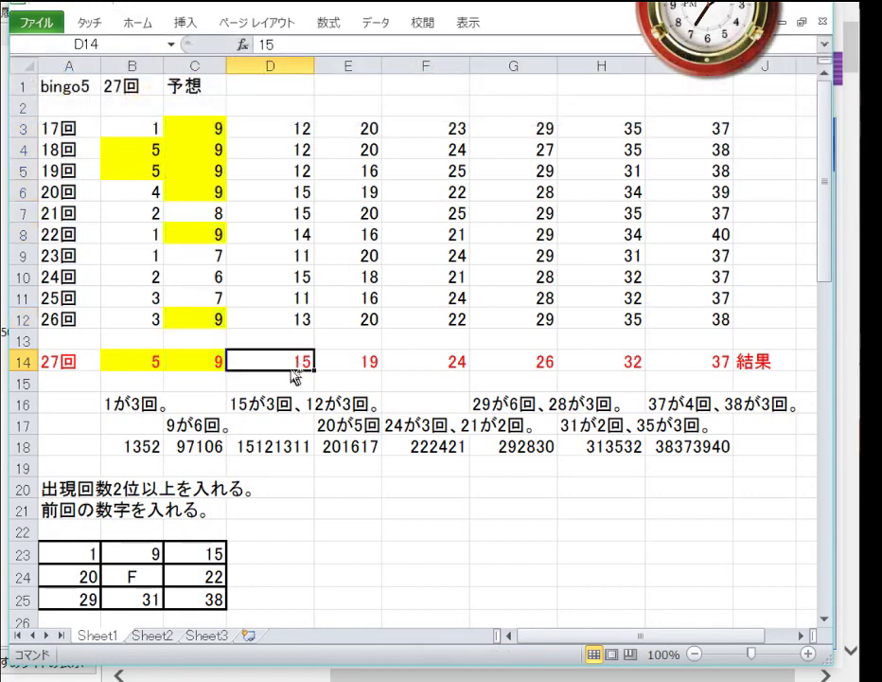
left_click(286, 276, "ctrl")
left_click(290, 209, "ctrl")
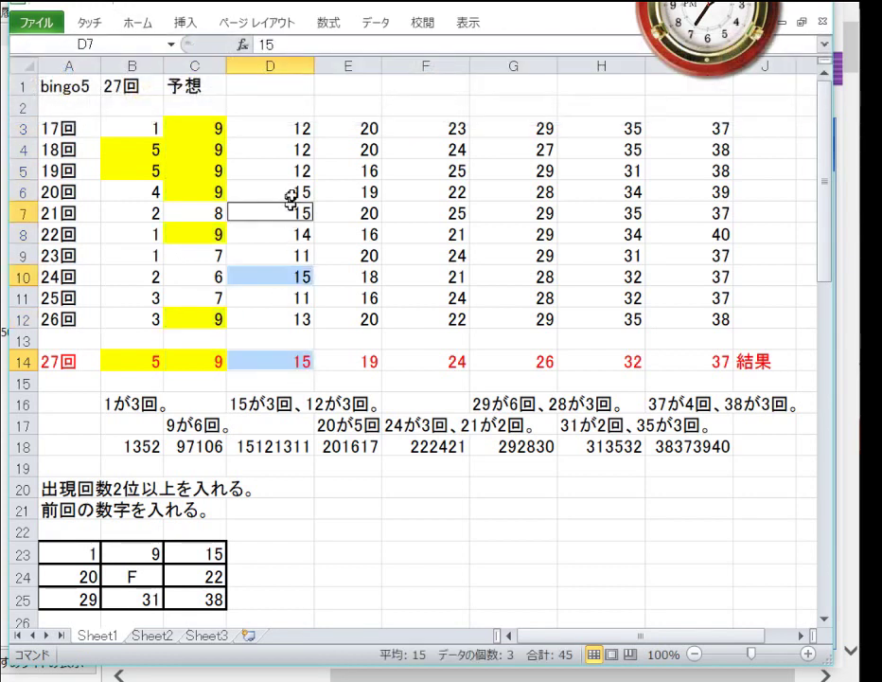
left_click(290, 196, "ctrl")
left_click(139, 24)
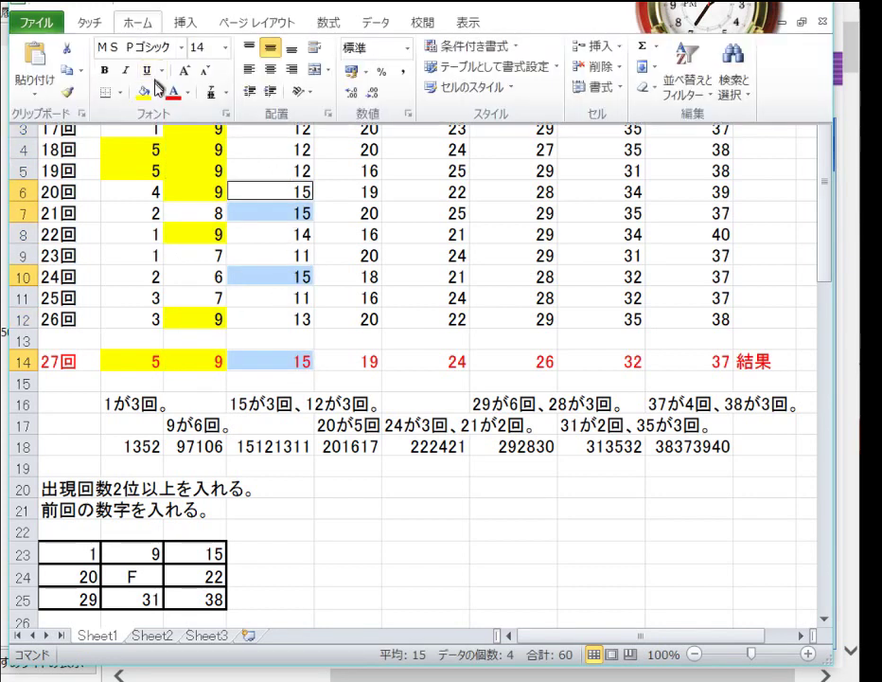
left_click(145, 92)
Fill the cells containing 19 in column E (E14 and E6) with yellow.
left_click(363, 352)
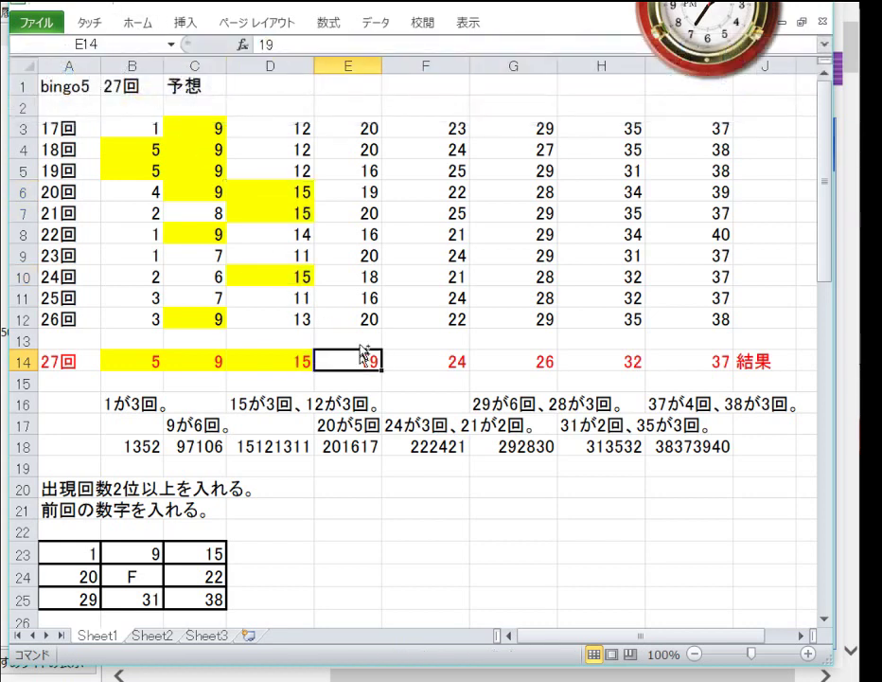
left_click(361, 191, "ctrl")
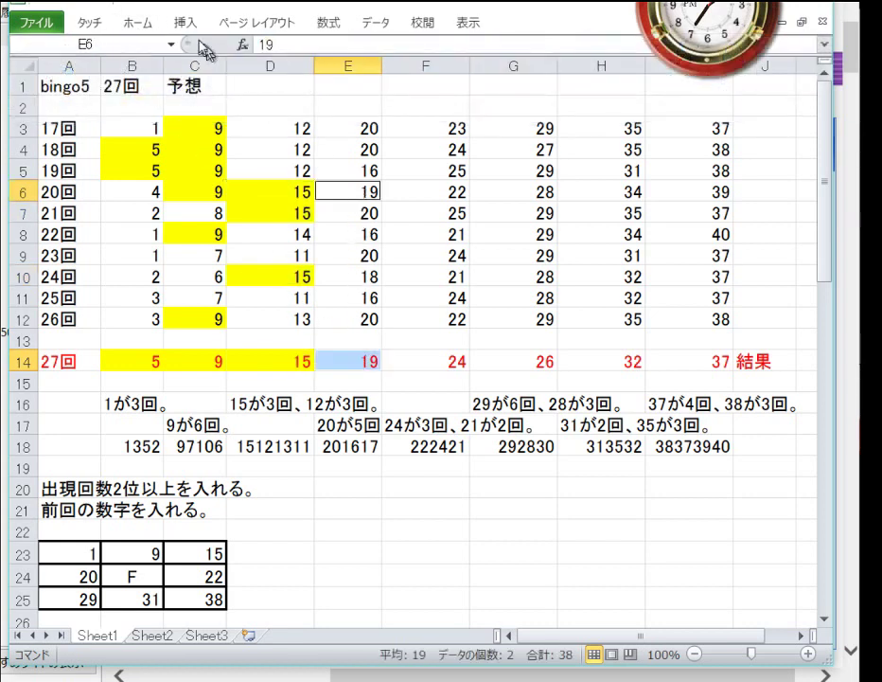
left_click(133, 23)
left_click(146, 92)
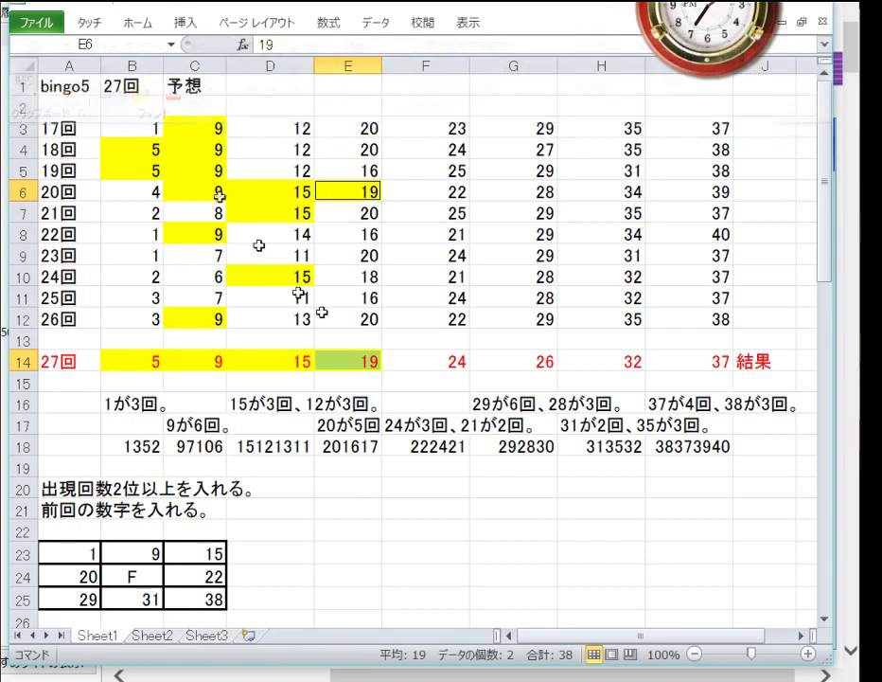
Fill the cells containing 24 in column F (F14, F11, F9 and F4) with yellow.
left_click(441, 361)
left_click(447, 297, "ctrl")
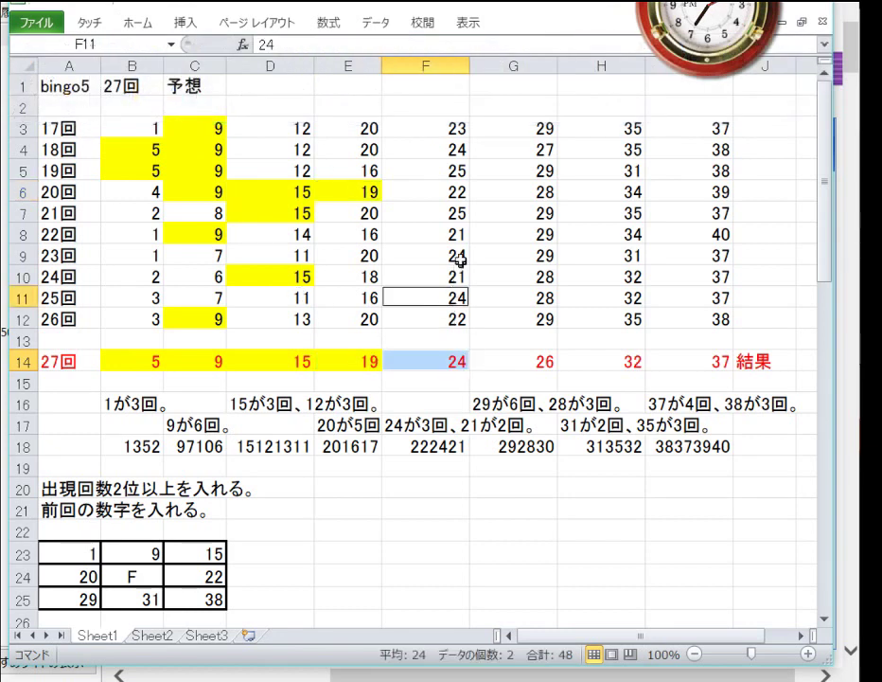
left_click(461, 256, "ctrl")
left_click(454, 150, "ctrl")
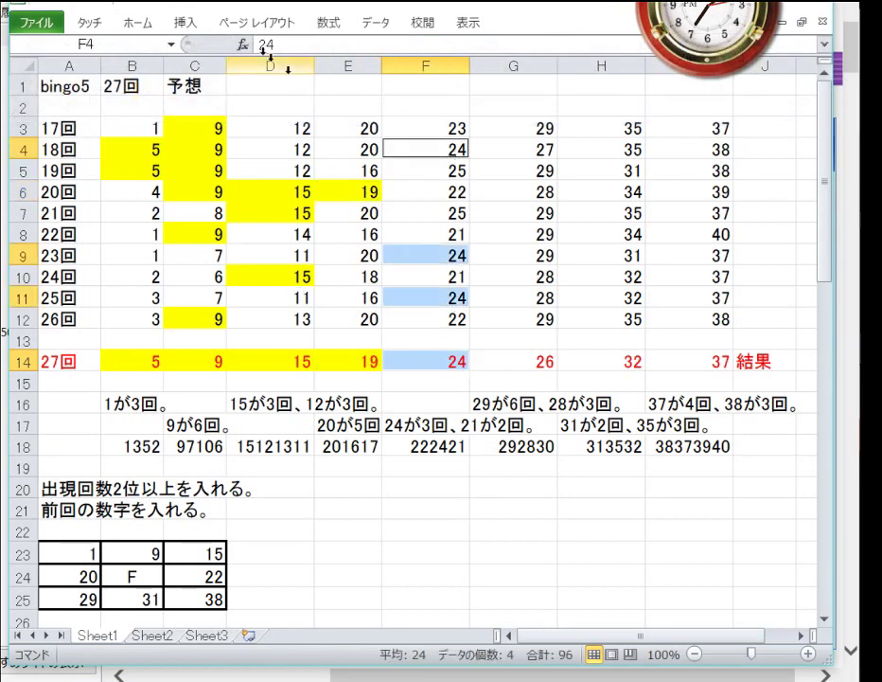
left_click(147, 23)
left_click(144, 92)
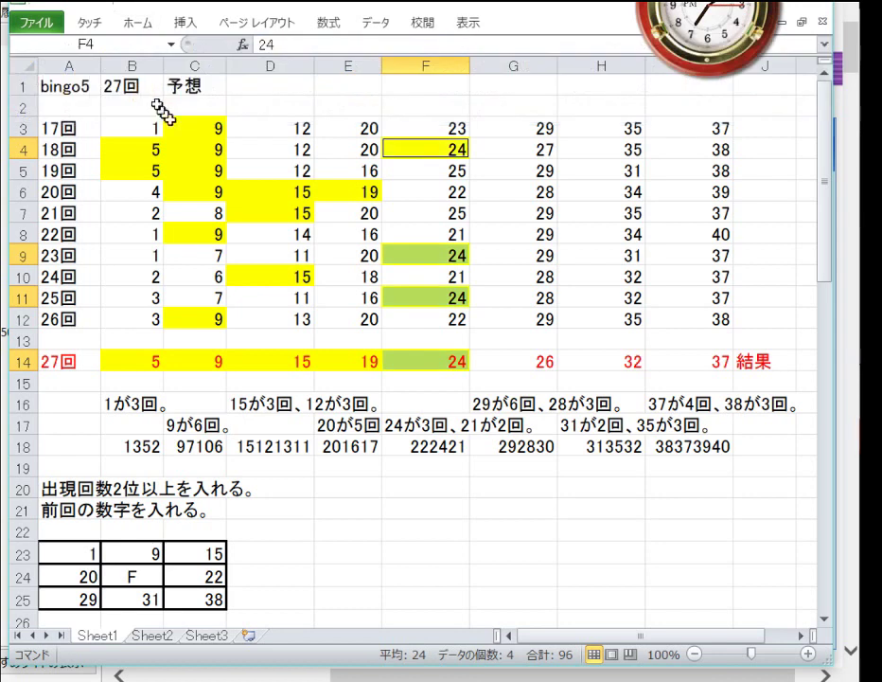
Check column G for 26, and fill the cells containing 32 in column H (H14, H11 and H10) with yellow.
left_click(500, 361)
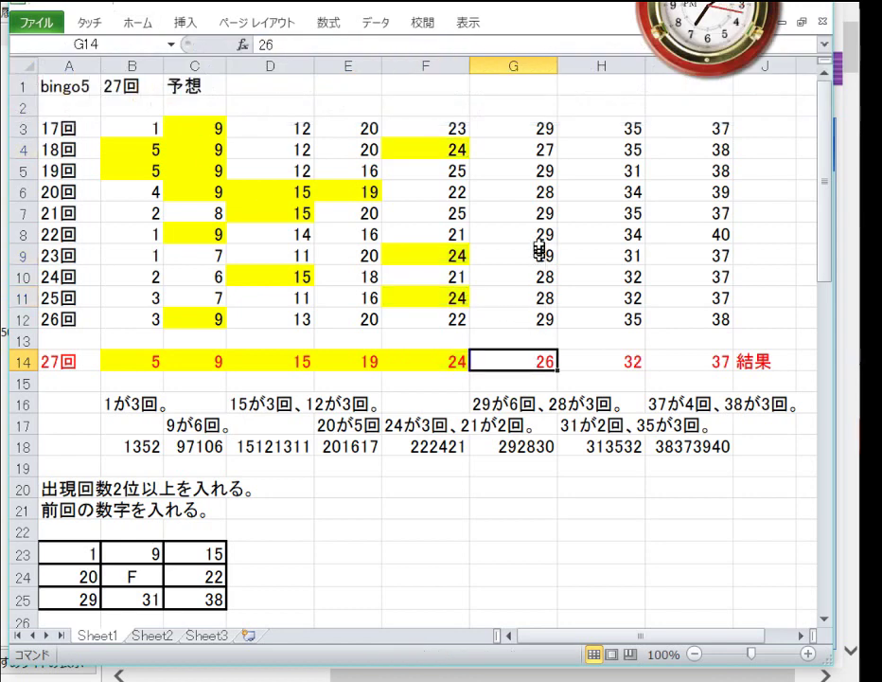
left_click(632, 361)
left_click(622, 297, "ctrl")
left_click(617, 281, "ctrl")
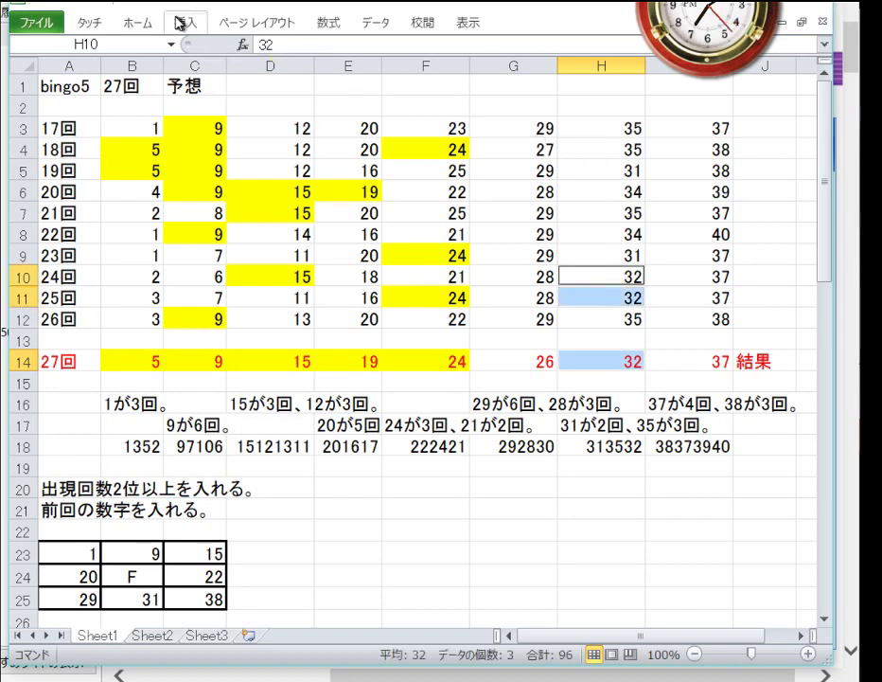
left_click(138, 21)
left_click(147, 89)
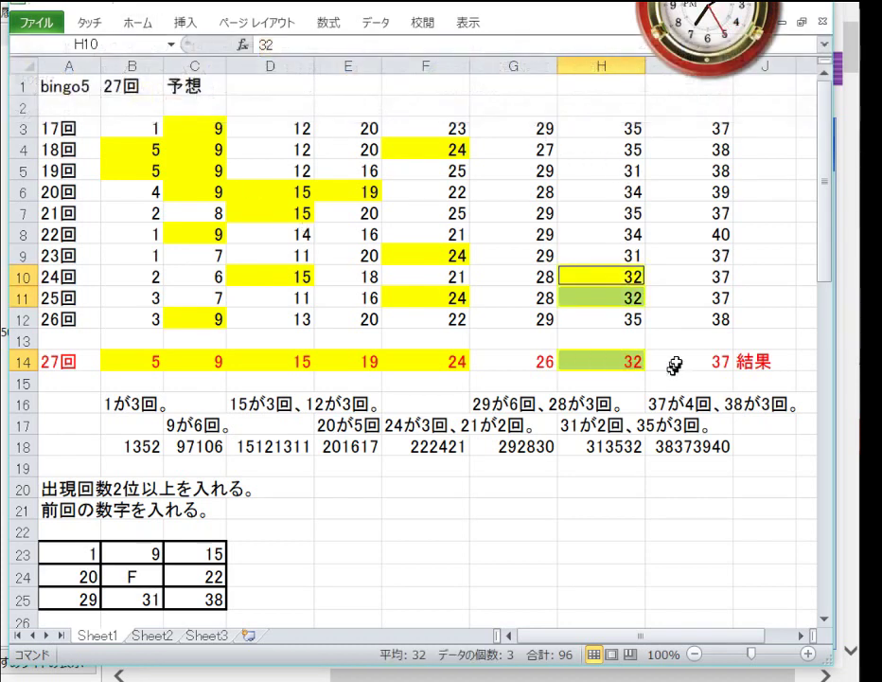
Fill the cells containing 37 in column I (I14, I11, I10, I9, I7 and I3) with yellow.
left_click(679, 359)
left_click(676, 300, "ctrl")
left_click(692, 270, "ctrl")
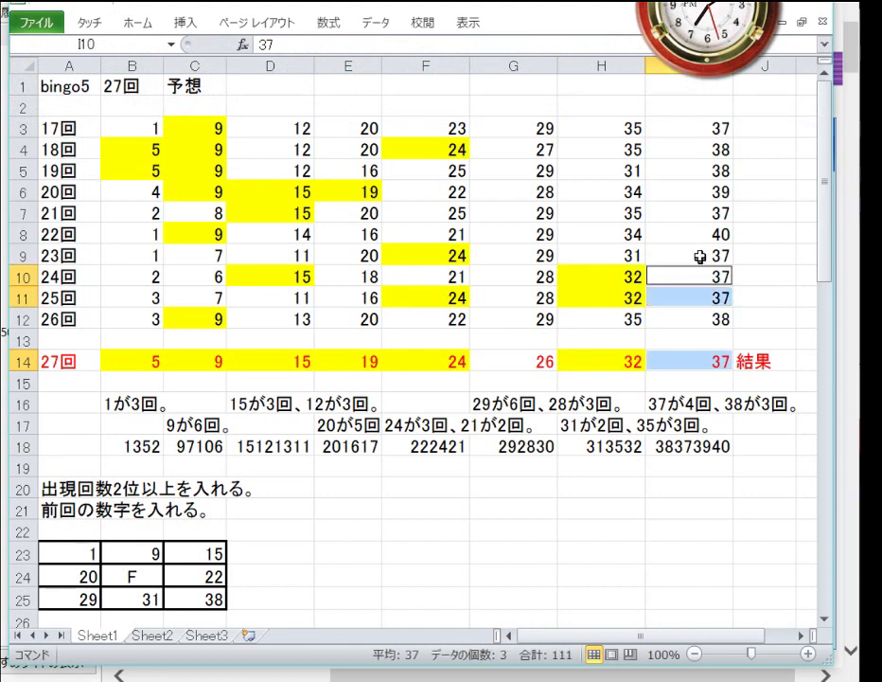
left_click(700, 256, "ctrl")
left_click(698, 213, "ctrl")
left_click(700, 130, "ctrl")
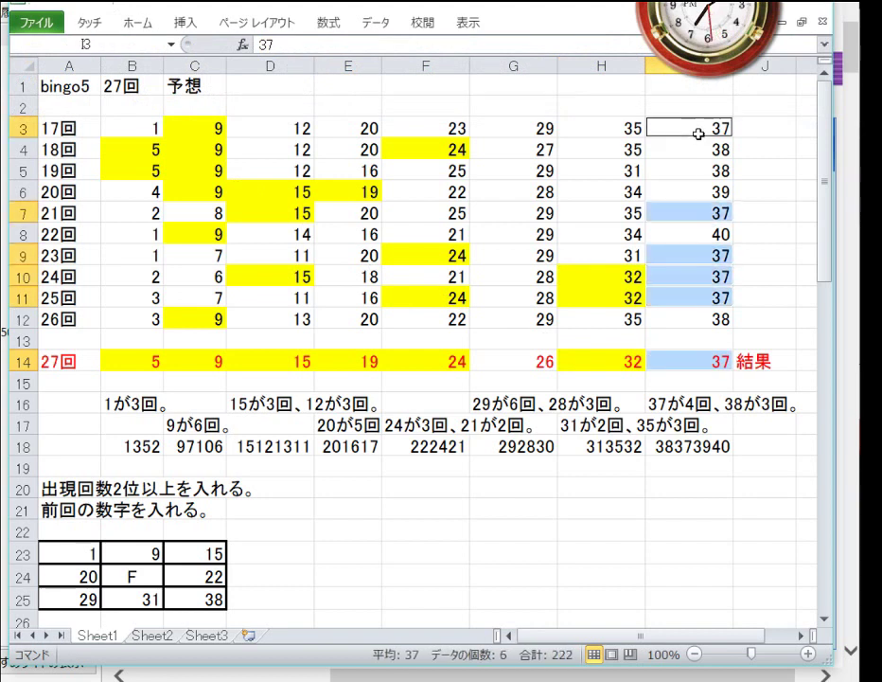
left_click(139, 20)
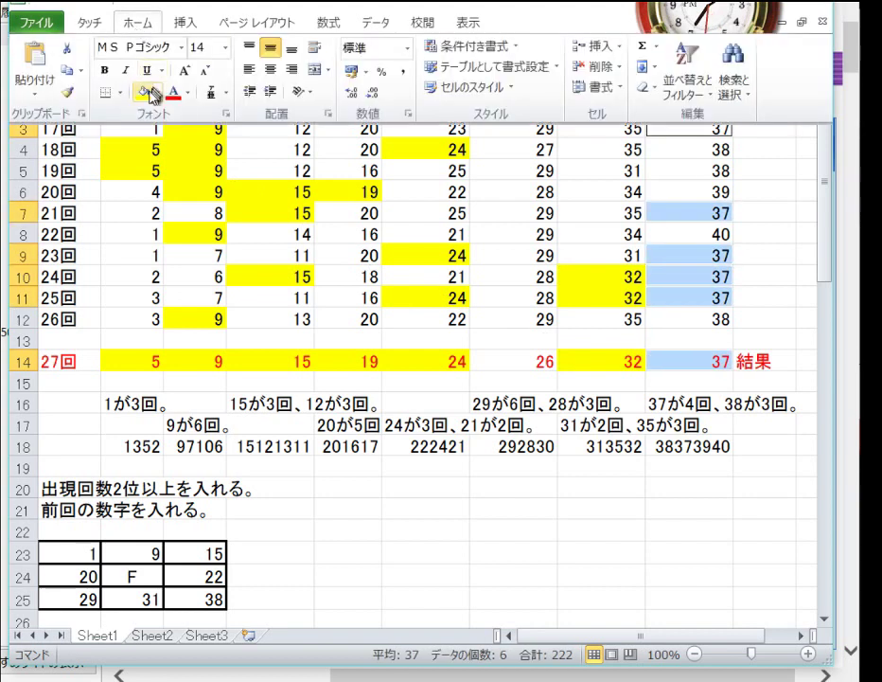
left_click(149, 92)
left_click(279, 298)
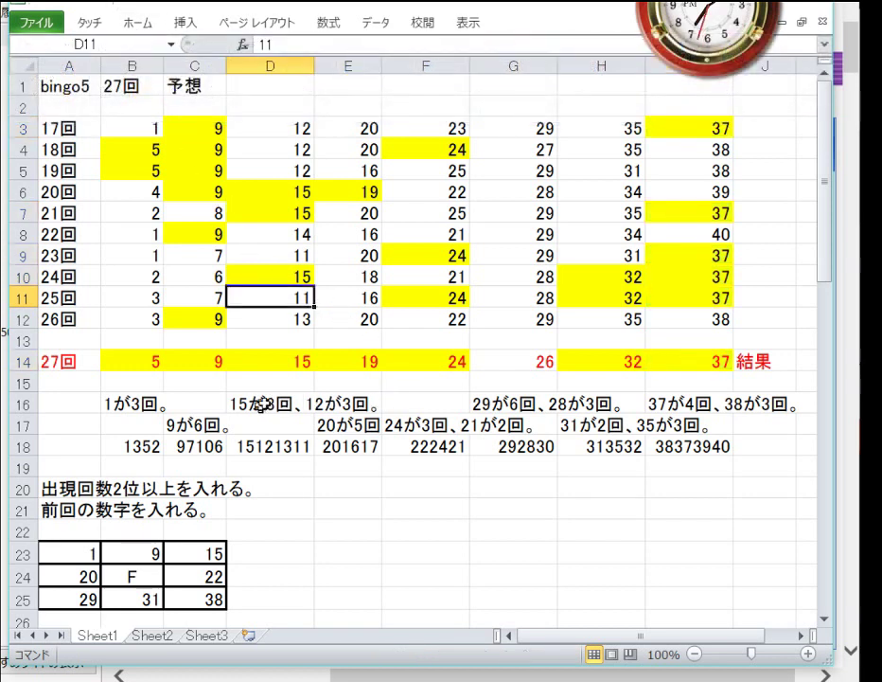
Copy the 26回bingo5結果 block (rows 59 to 62) and paste it directly below, starting at row 63.
scroll(322, 407, "down", 20)
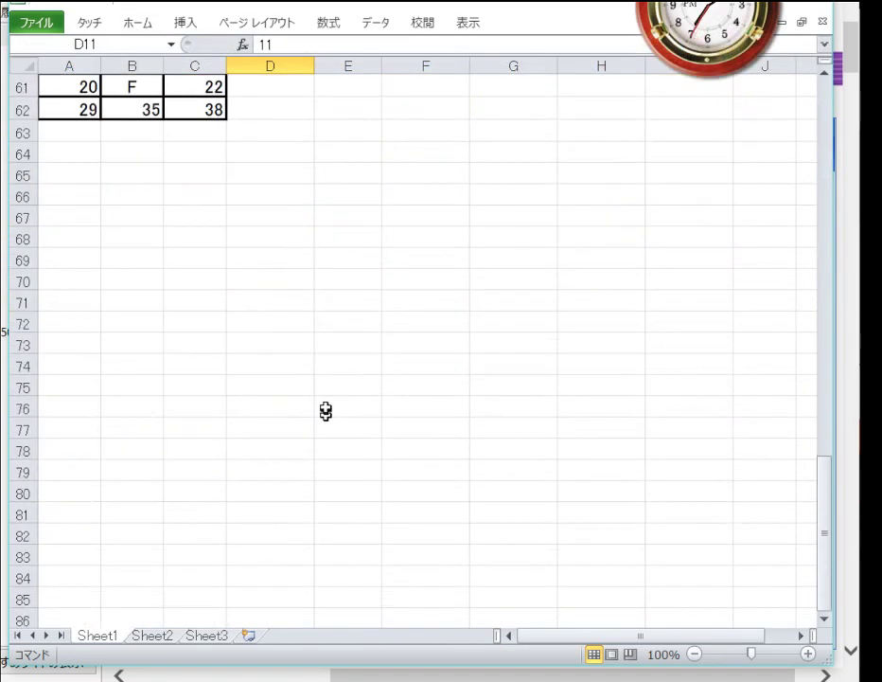
scroll(326, 411, "up", 5)
left_click_drag(27, 380, 29, 450)
right_click(76, 423)
left_click(38, 457)
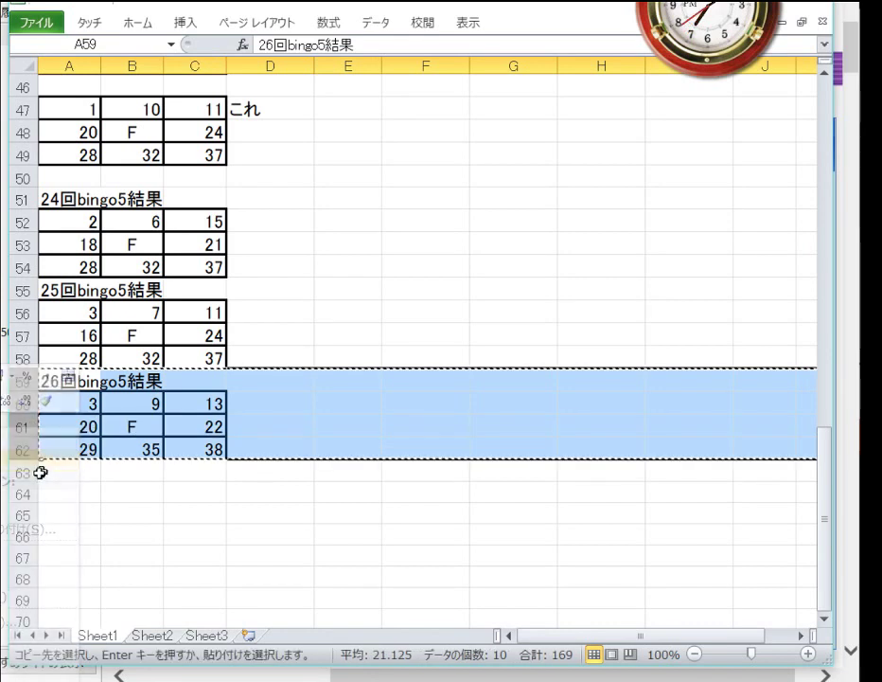
left_click(19, 471)
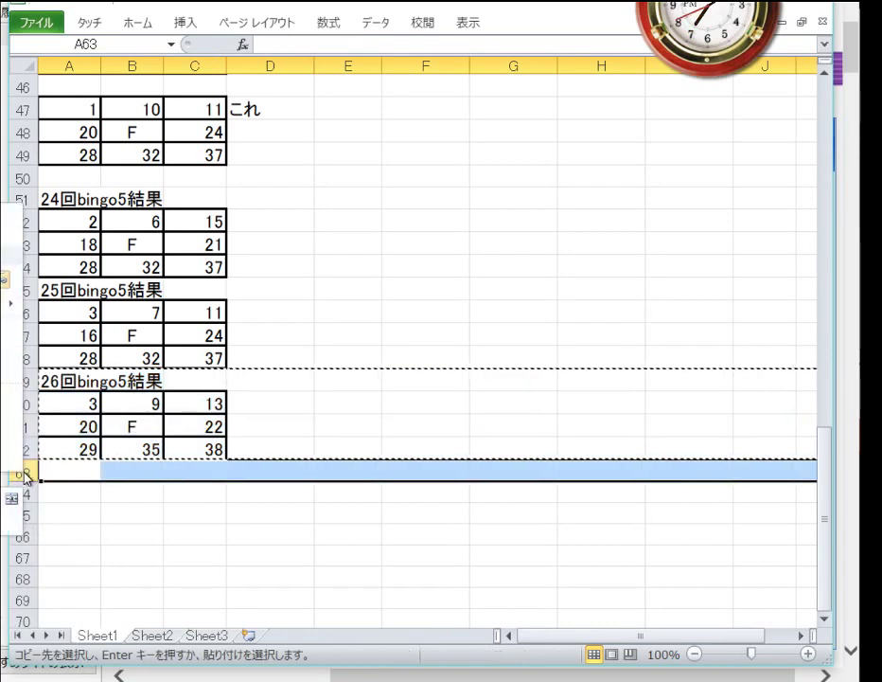
left_click(5, 399)
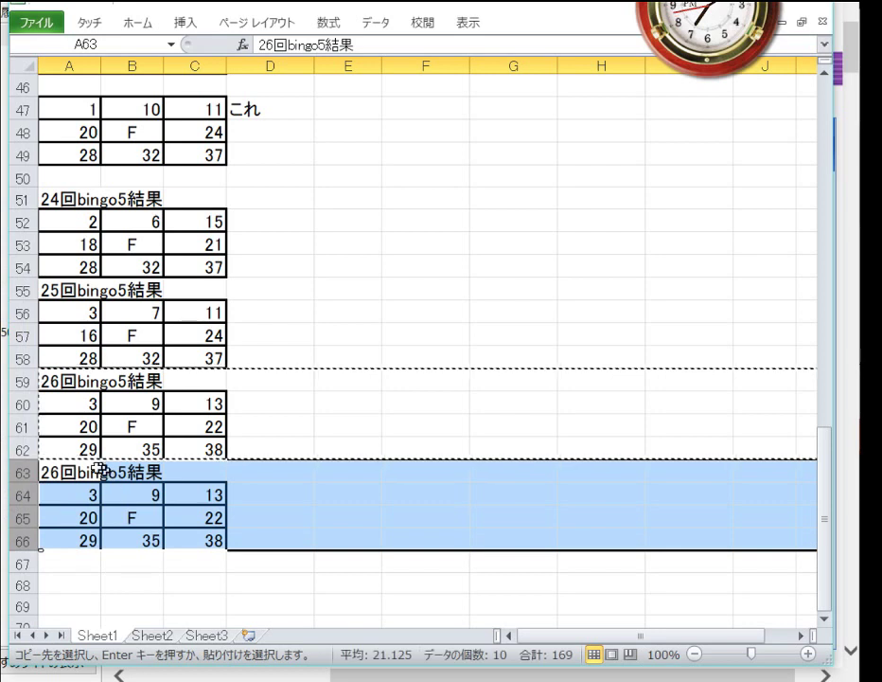
Change the heading of the pasted block in A63 to 27回bingo5結果.
double_click(100, 468)
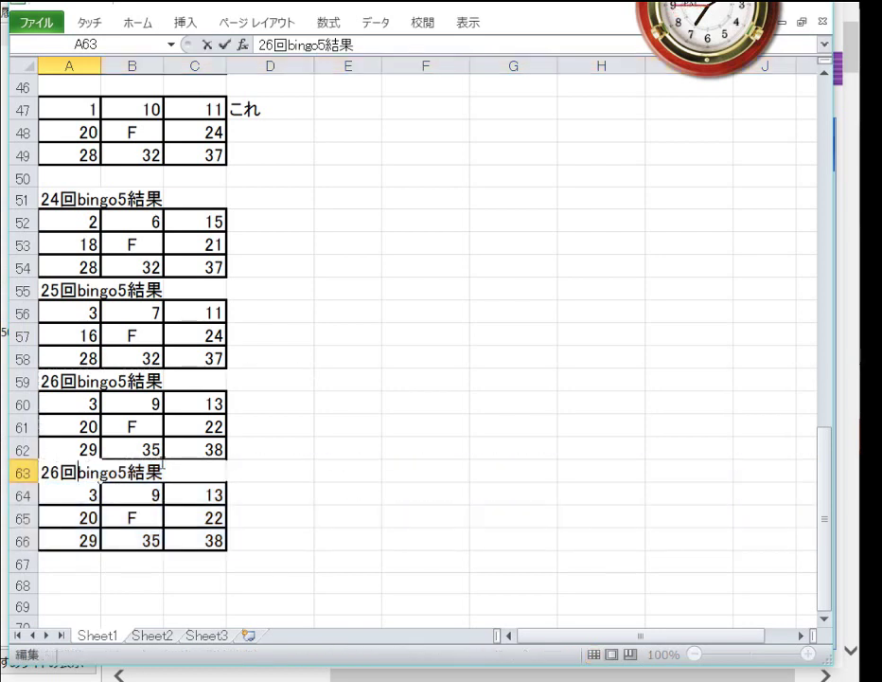
key("BackSpace")
type("7")
key("Return")
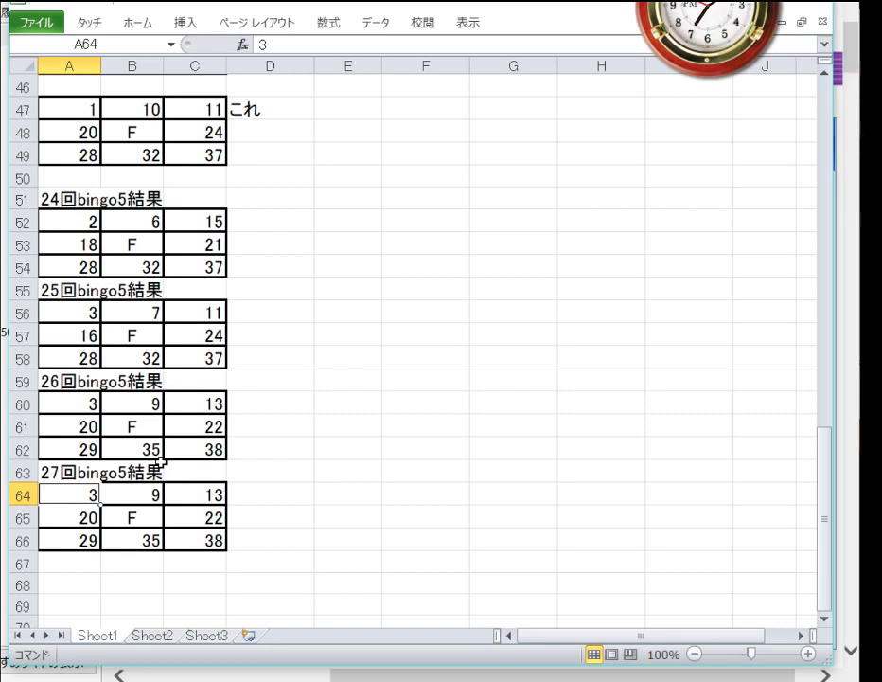
In the 27回 grid, enter 5 in A64 and 15 in C64, and 19 in A65 and 24 in C65.
type("5")
key("Tab")
key("Tab")
type("15")
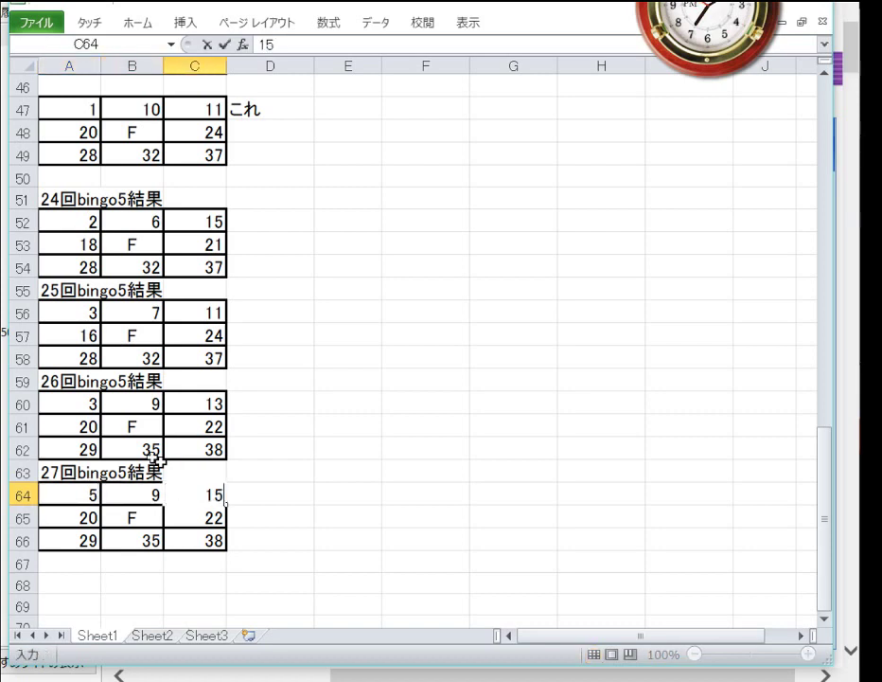
key("Down")
key("Left")
key("Left")
type("19")
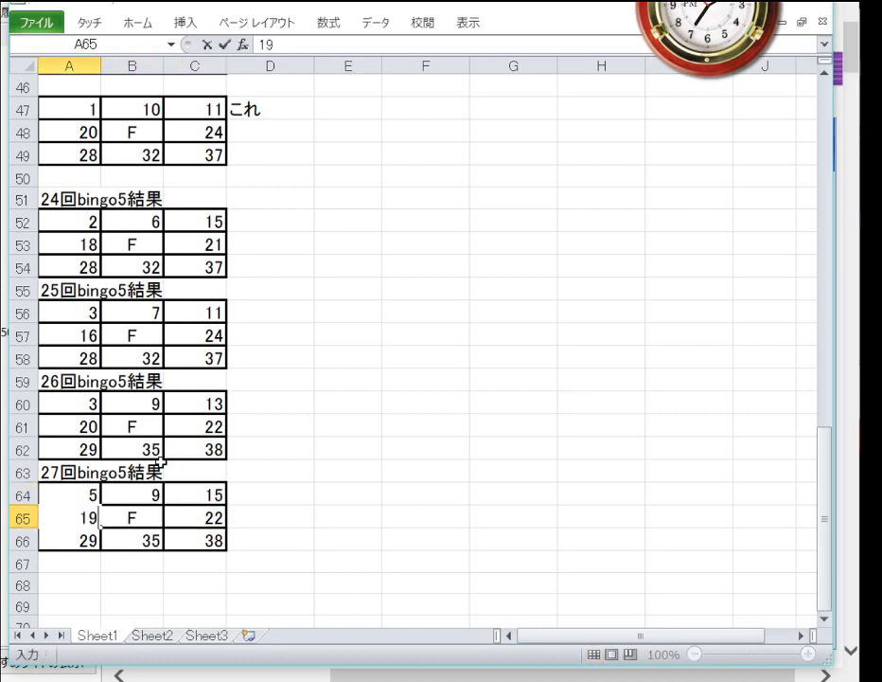
key("Tab")
key("Tab")
type("2")
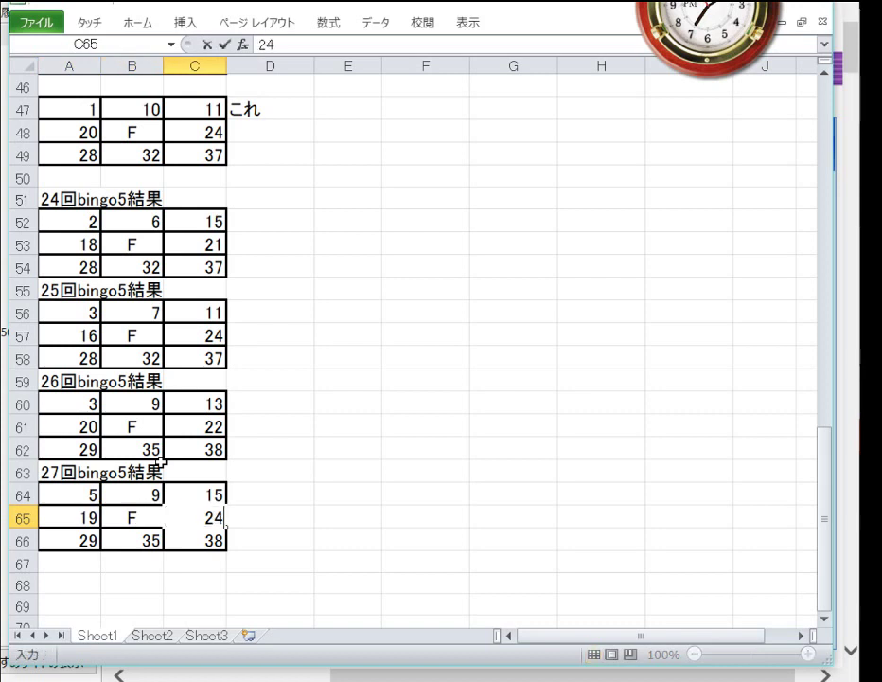
Fill the last row of the 27回 grid (A66 to C66) with 26, 32 and 37.
key("Left")
key("Left")
key("Down")
type("26")
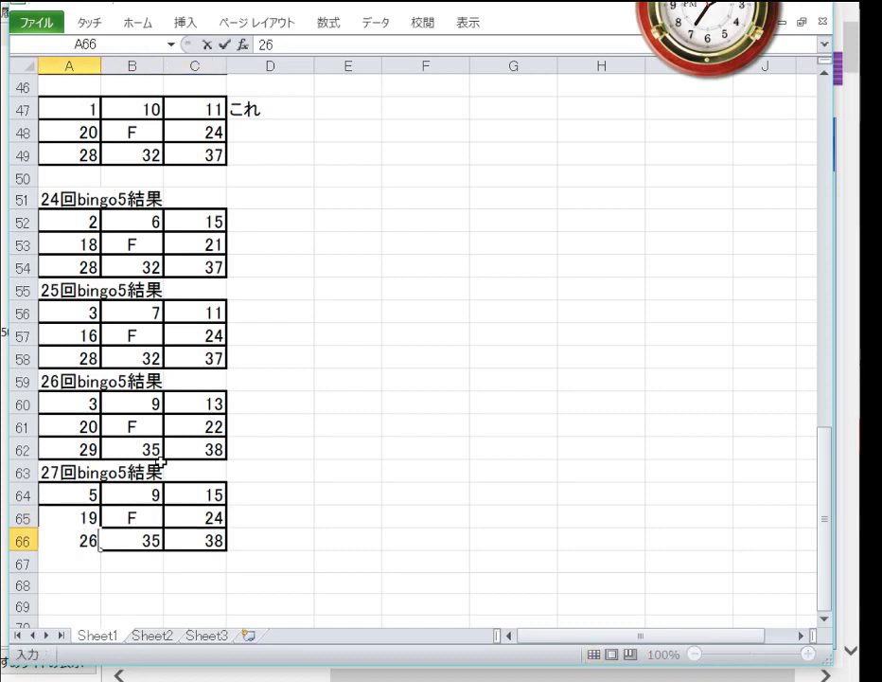
key("Tab")
type("32")
key("Tab")
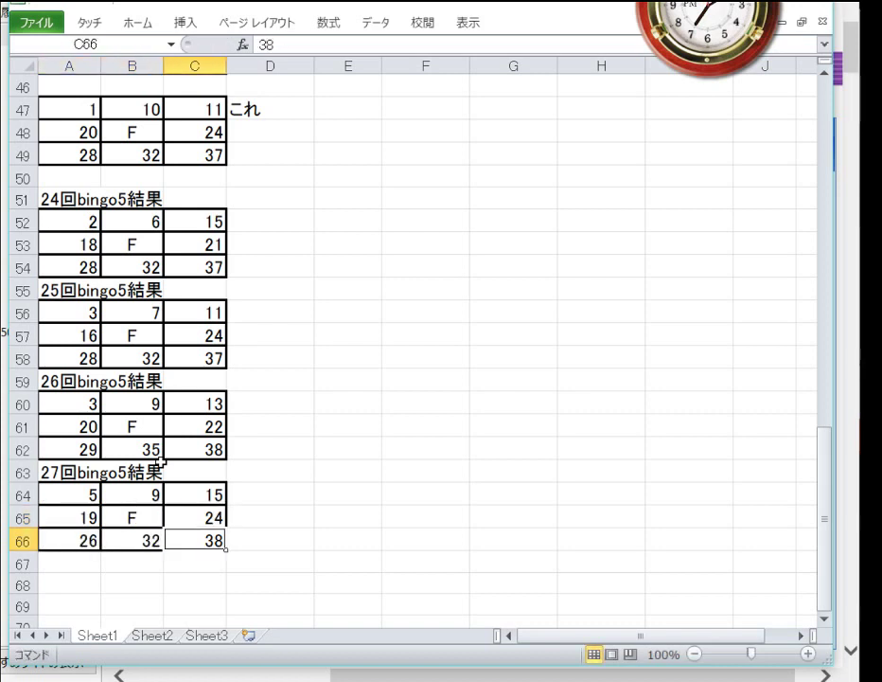
type("37")
key("Return")
Review the earlier result grids and the prediction grids above the 27回 result grid.
key("Up")
key("Up")
key("Up")
key("Up")
key("Up")
key("Up")
key("Up")
key("Up")
key("Up")
key("Up")
key("Up")
key("Up")
key("Up")
key("Up")
key("Up")
key("Up")
key("Up")
key("Up")
key("Up")
key("Up")
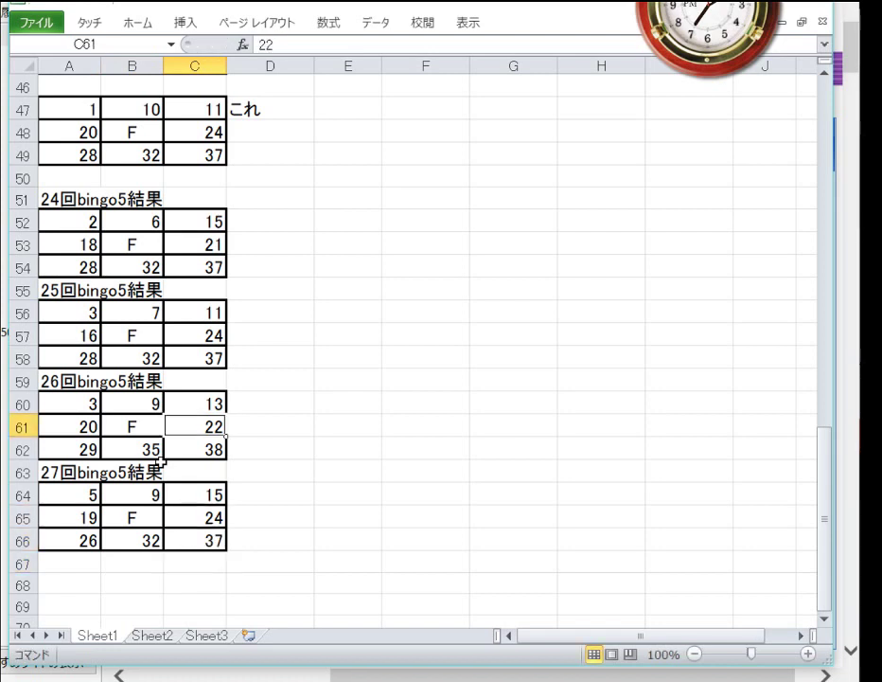
key("Up")
key("Up")
key("Up")
key("Up")
key("Up")
In the prediction grid marked これ, fill the matching cells 37 (C49), 32 (B49) and 24 (C48) with yellow.
key("Down")
key("Down")
key("Down")
key("Down")
key("Down")
key("Down")
key("Down")
key("Down")
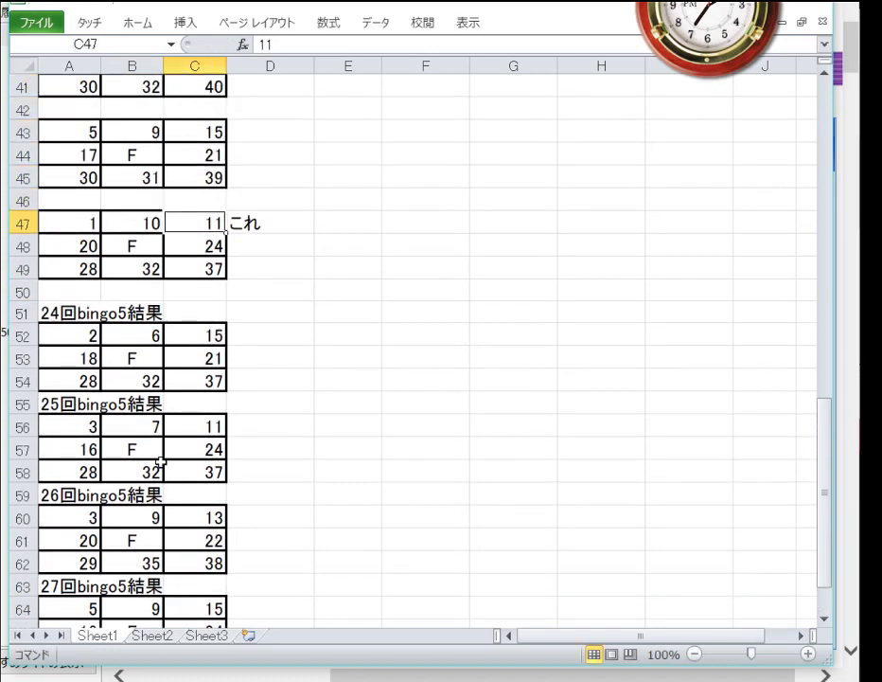
scroll(237, 505, "down", 1)
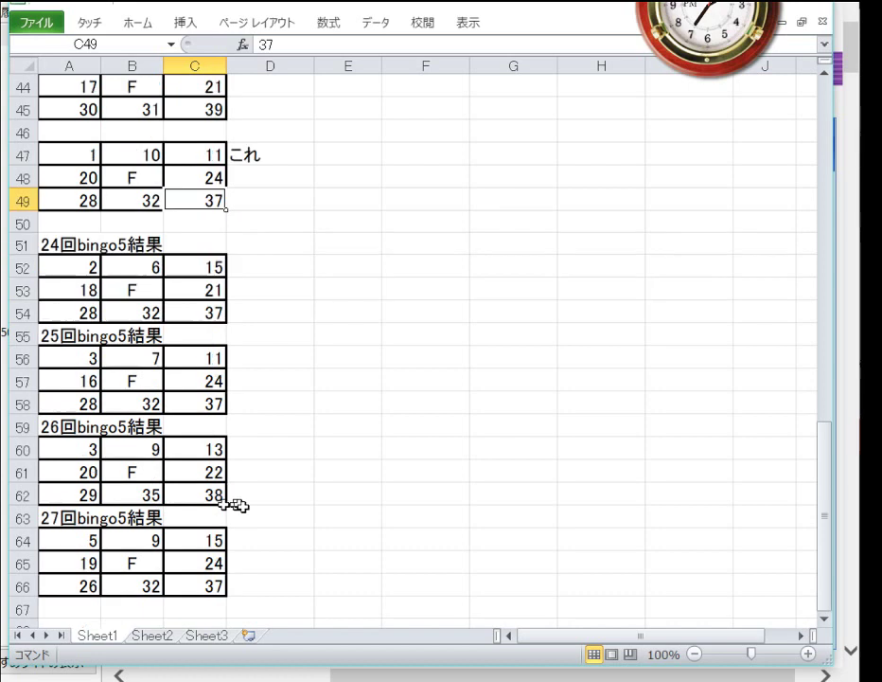
scroll(245, 507, "up", 1)
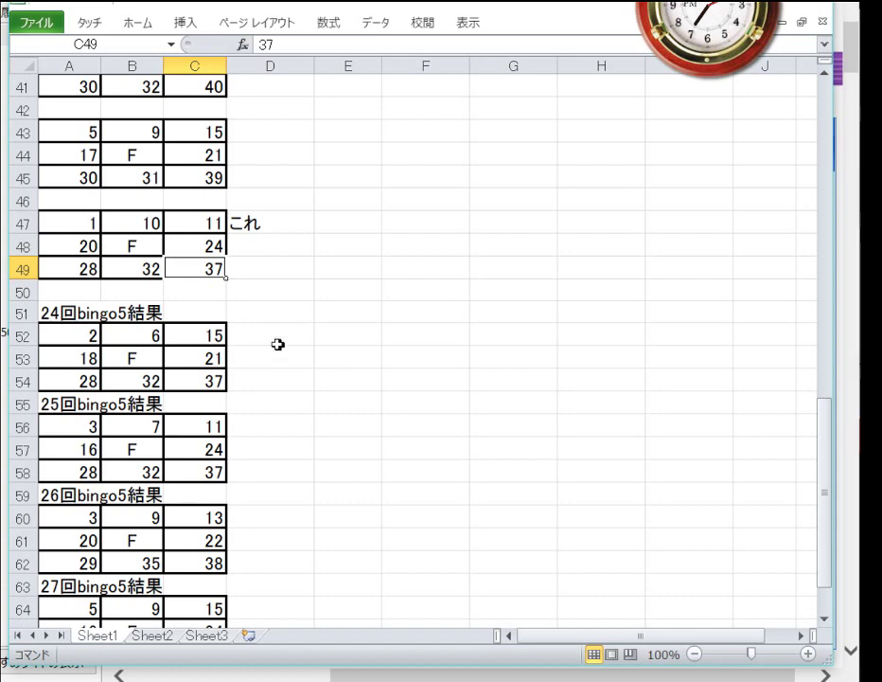
scroll(277, 343, "up", 1)
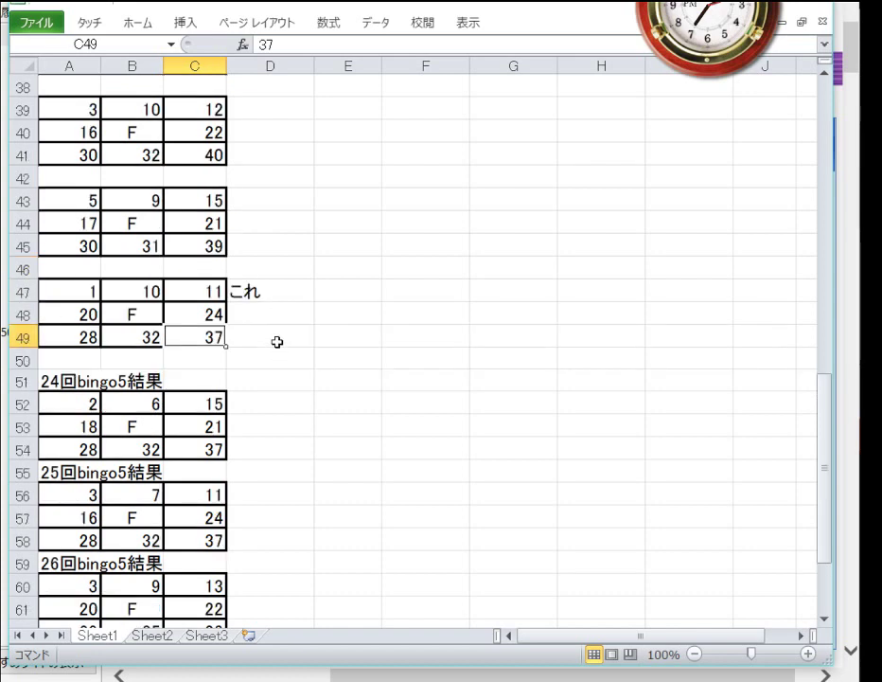
left_click(139, 29)
left_click(142, 91)
left_click(154, 337)
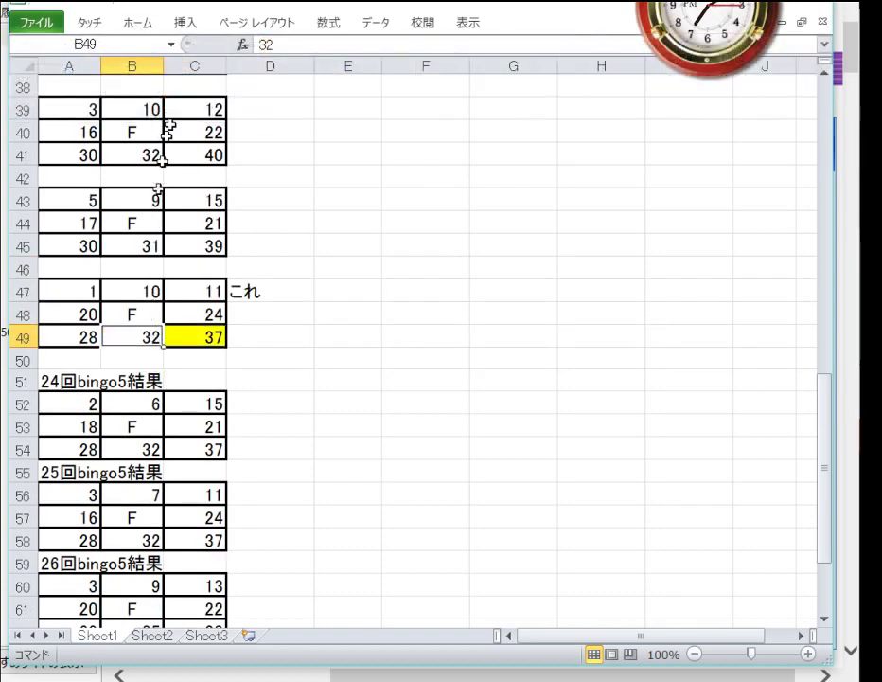
left_click(133, 27)
left_click(142, 91)
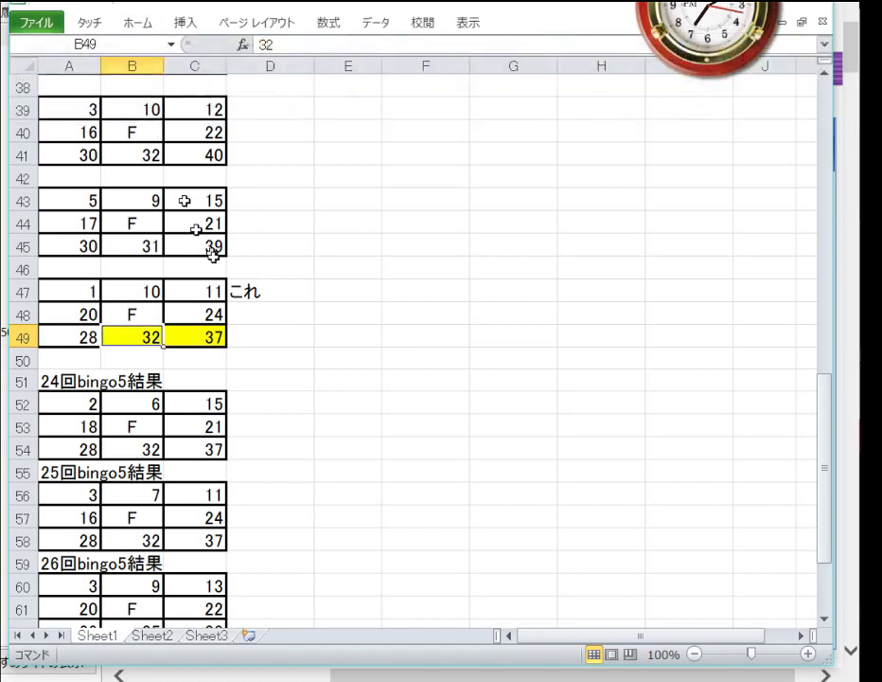
scroll(334, 312, "down", 1)
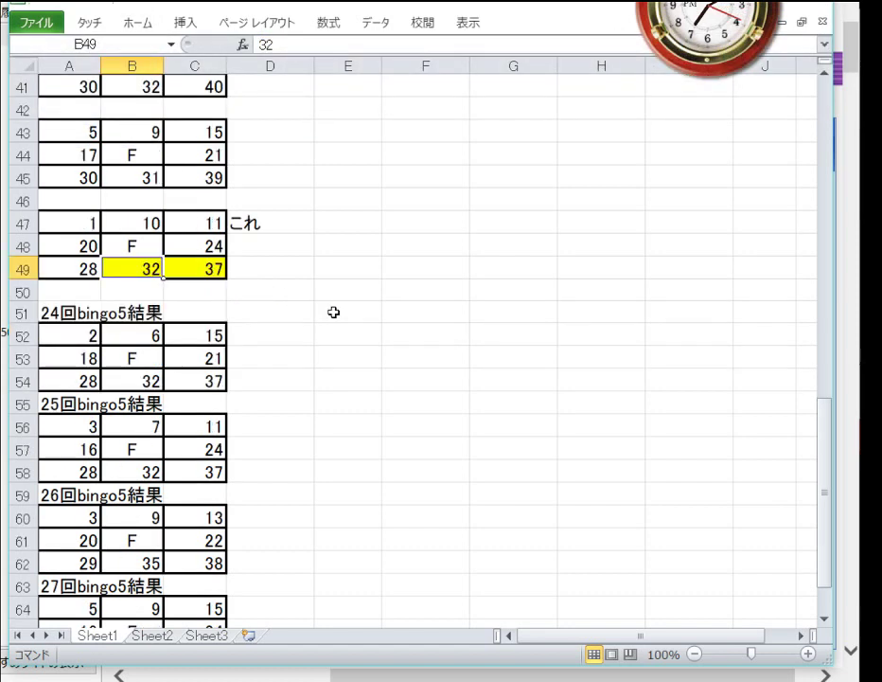
scroll(333, 311, "down", 1)
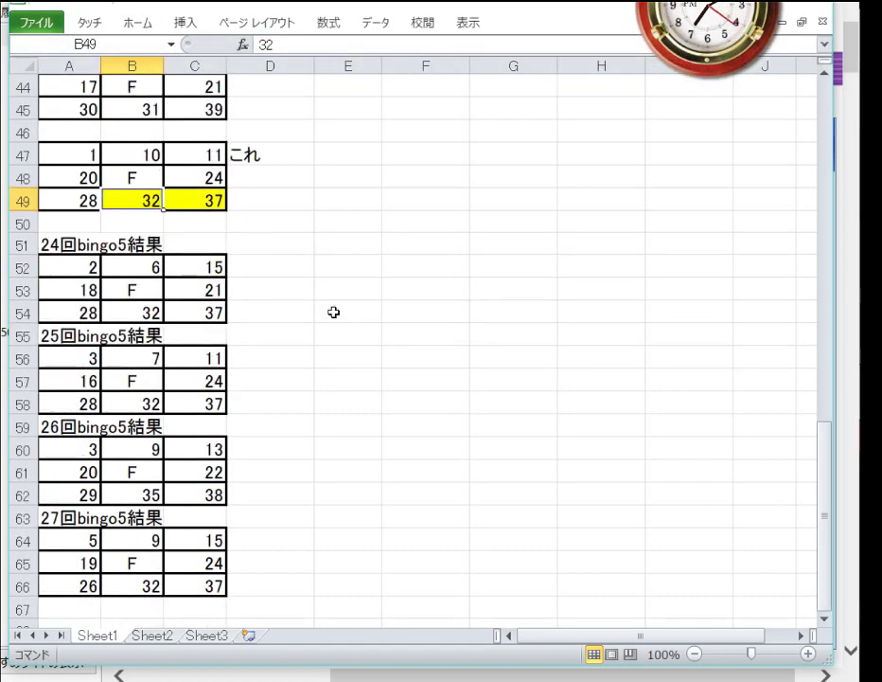
left_click(207, 176)
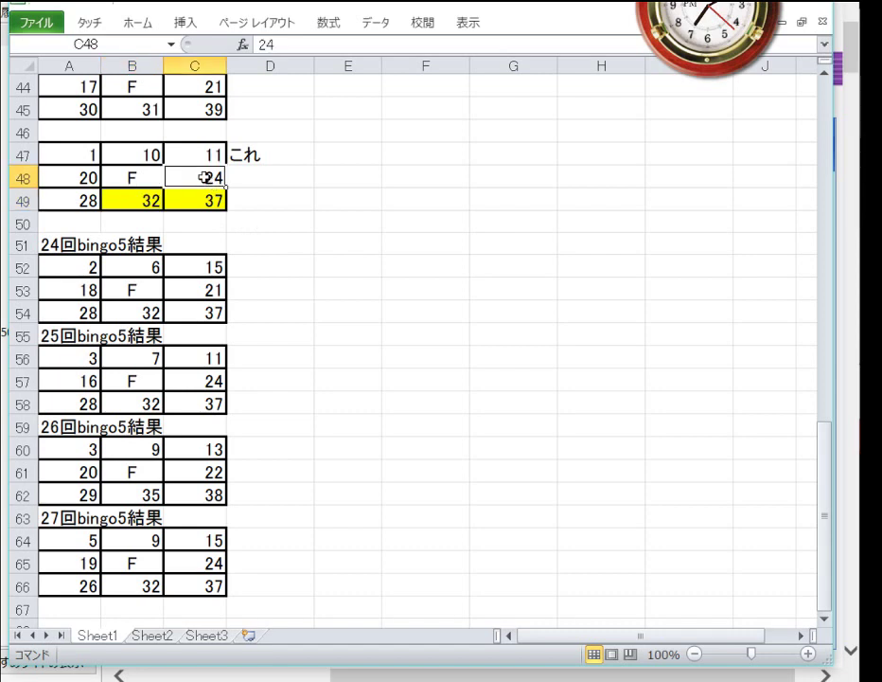
left_click(121, 34)
left_click(142, 91)
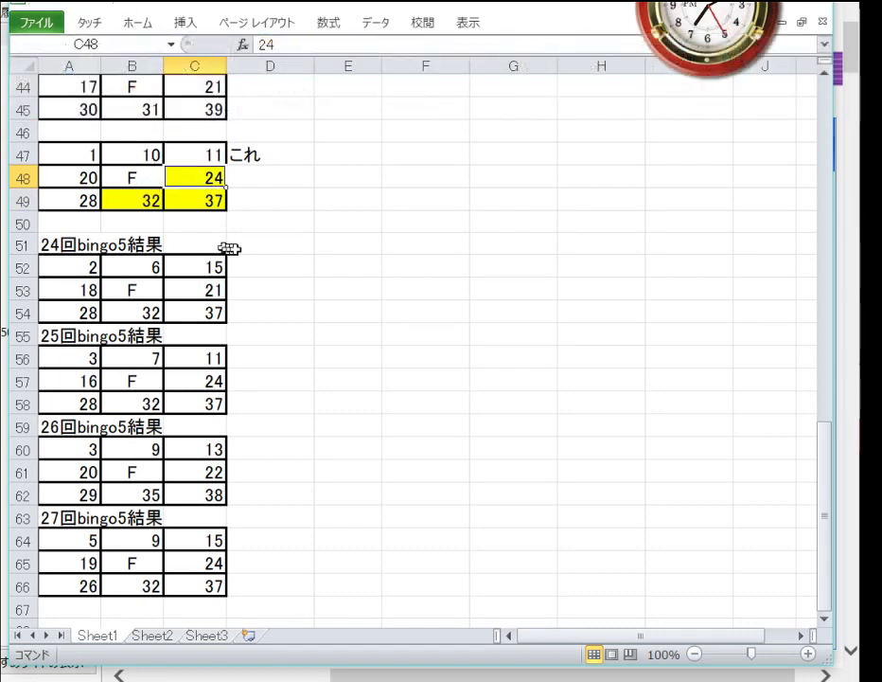
left_click(266, 221)
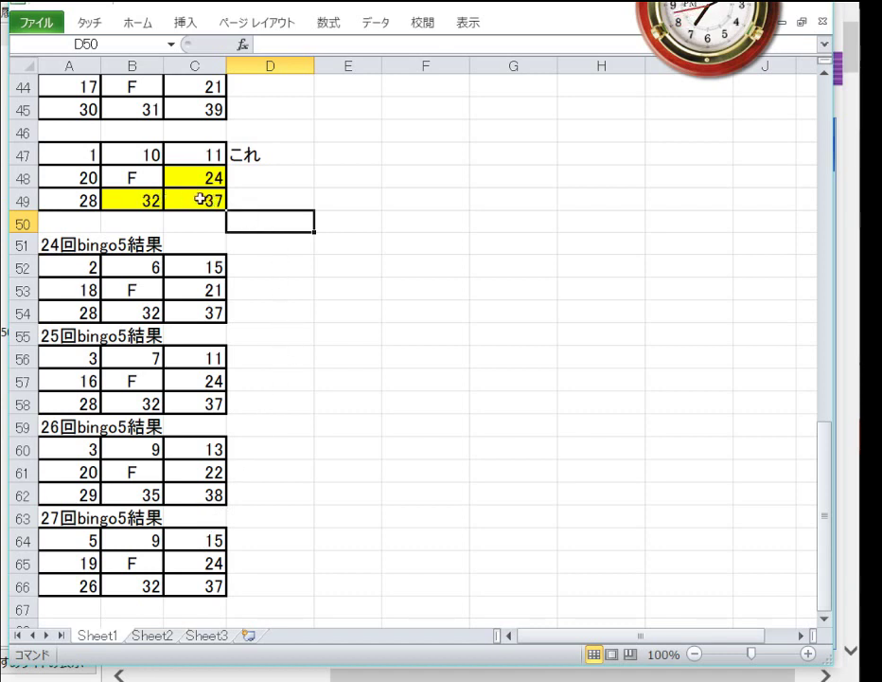
Fill the matching numbers 5, 9 and 15 in the prediction grid's first row (A43 to C43) with yellow.
scroll(200, 198, "up", 4)
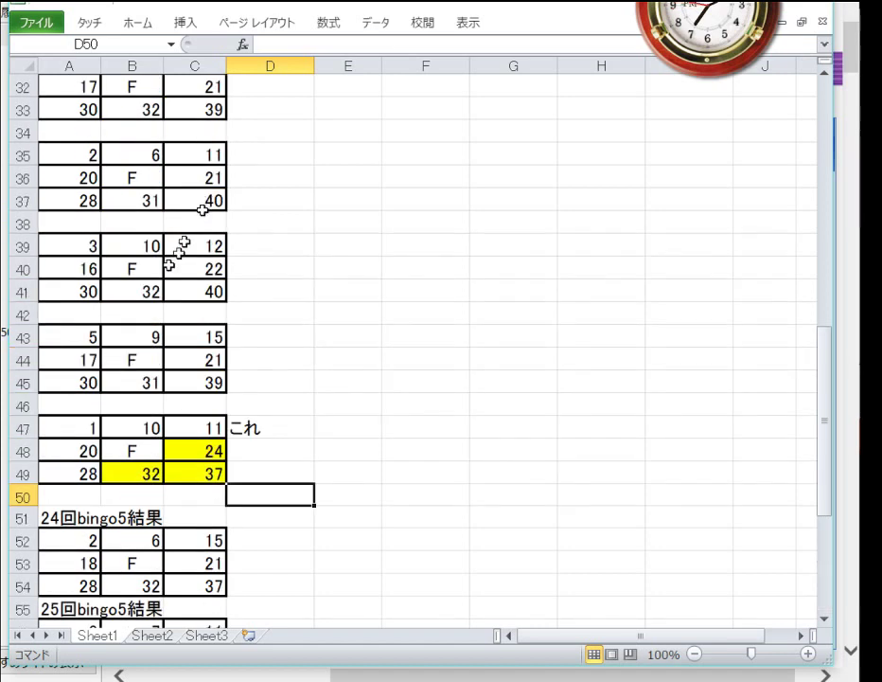
left_click(92, 338)
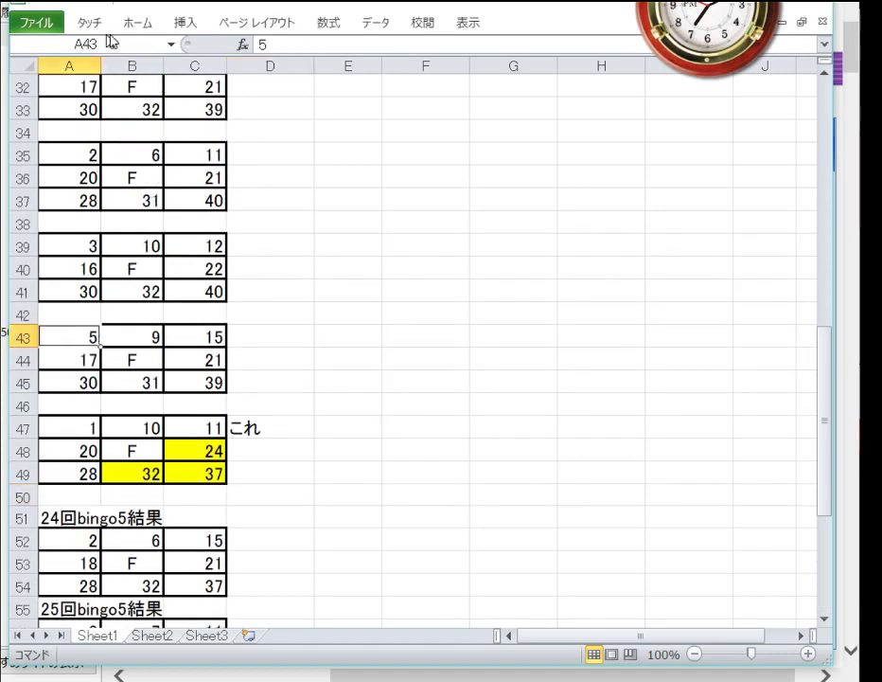
left_click(138, 25)
left_click(141, 91)
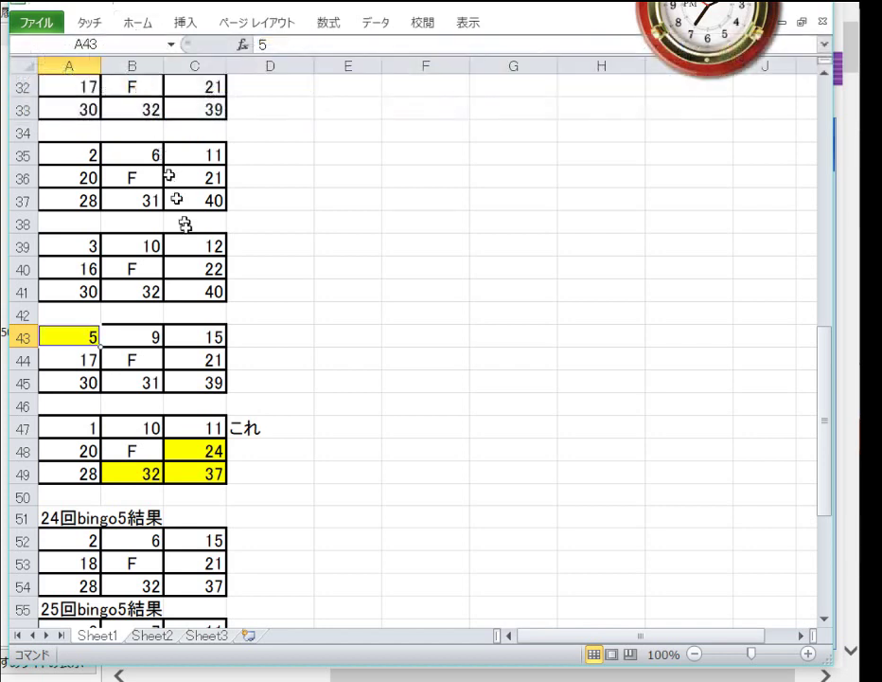
left_click(216, 335)
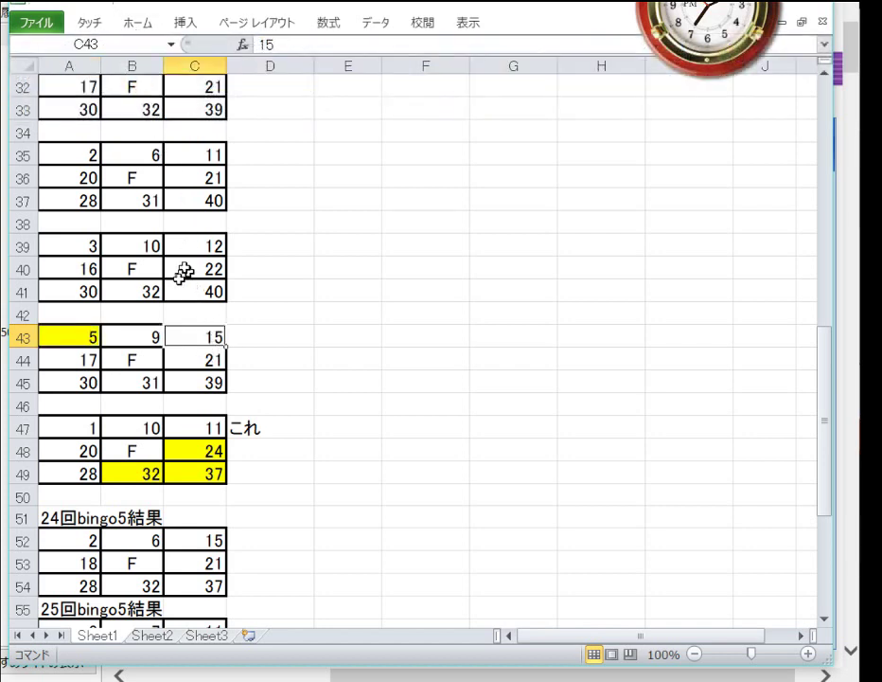
left_click_drag(132, 334, 189, 335)
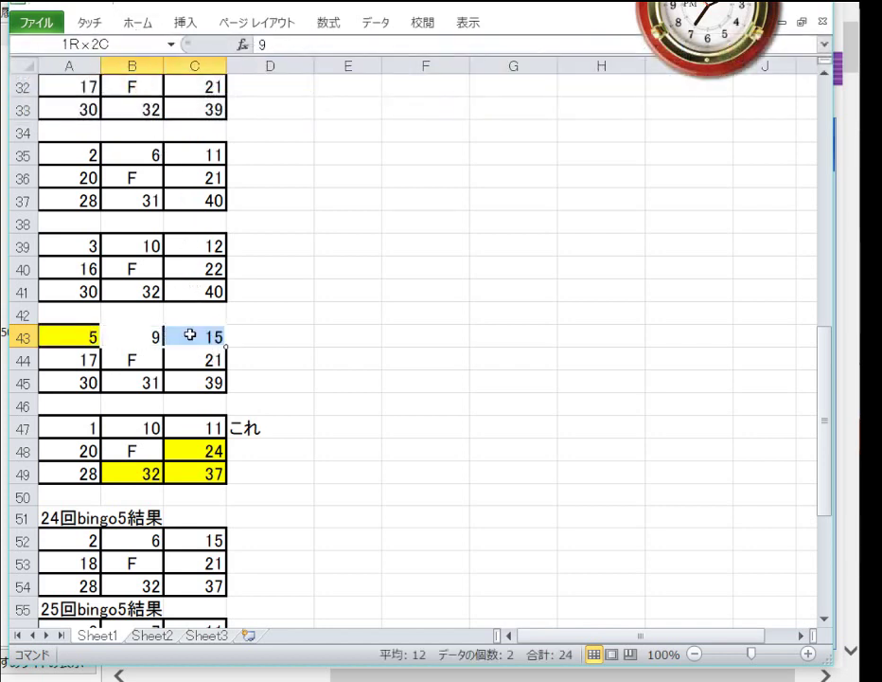
left_click(136, 22)
left_click(143, 92)
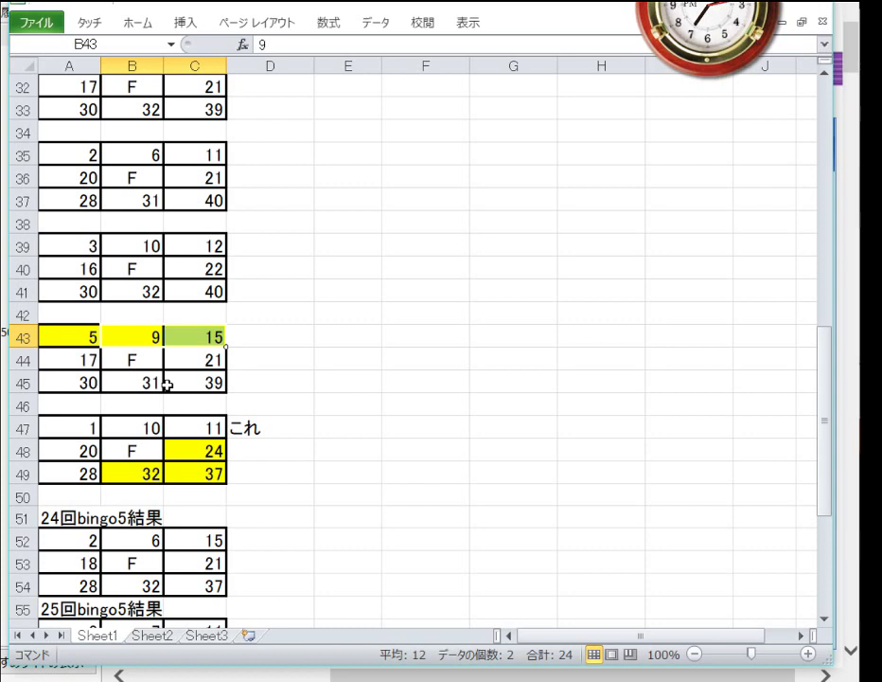
In the prediction grid at rows 31 to 33, fill the matching cells 5 (A31) and 32 (B33) with yellow.
scroll(165, 384, "up", 1)
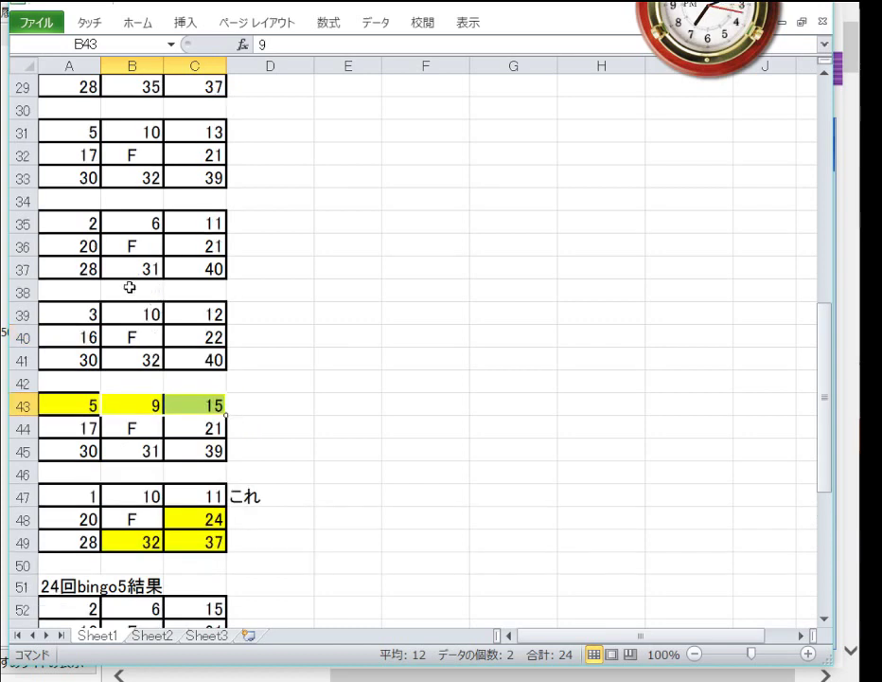
scroll(135, 302, "up", 1)
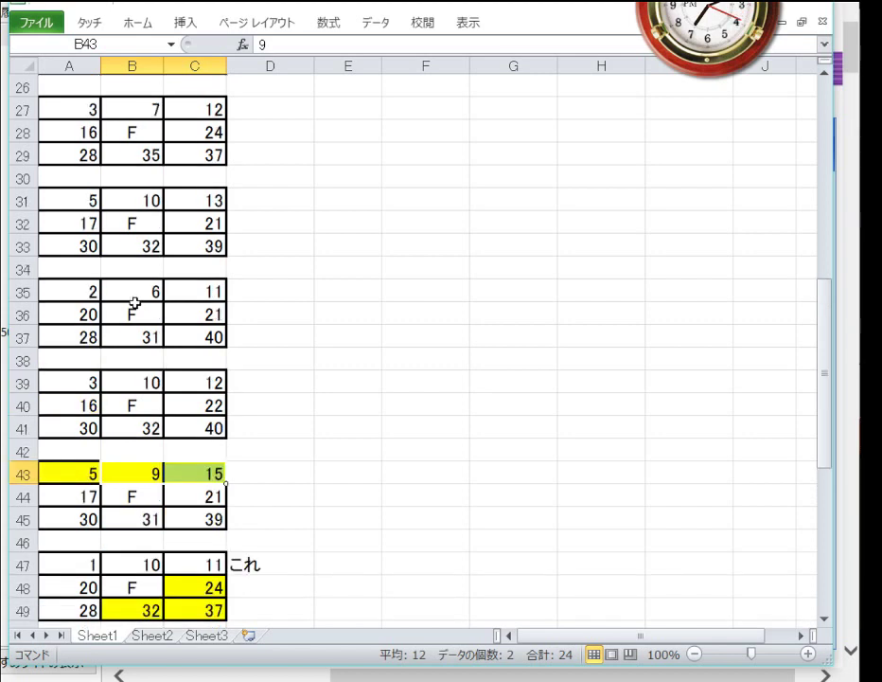
left_click(90, 199)
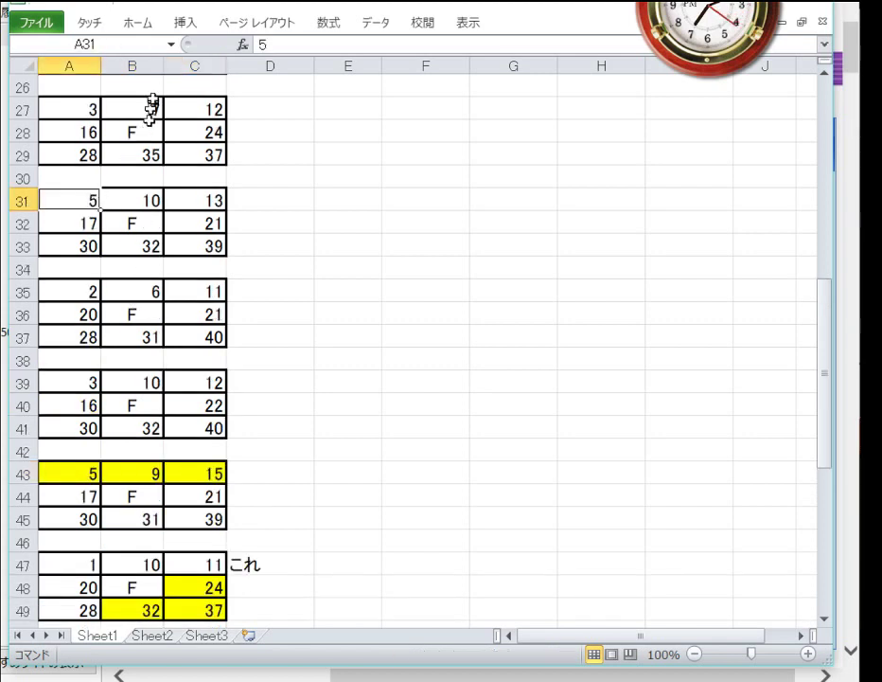
left_click(144, 23)
left_click(139, 90)
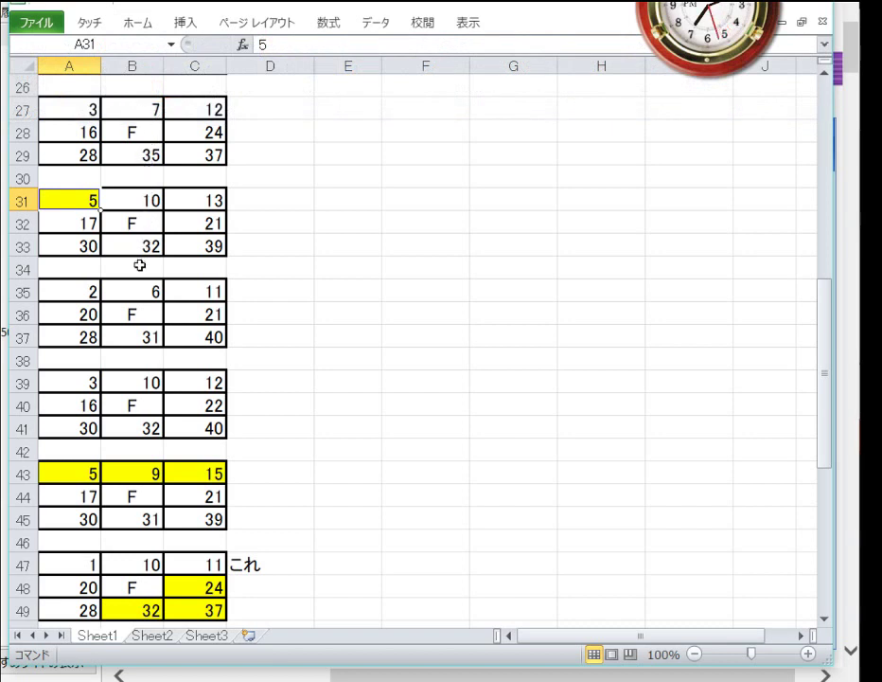
left_click(139, 251)
left_click(131, 24)
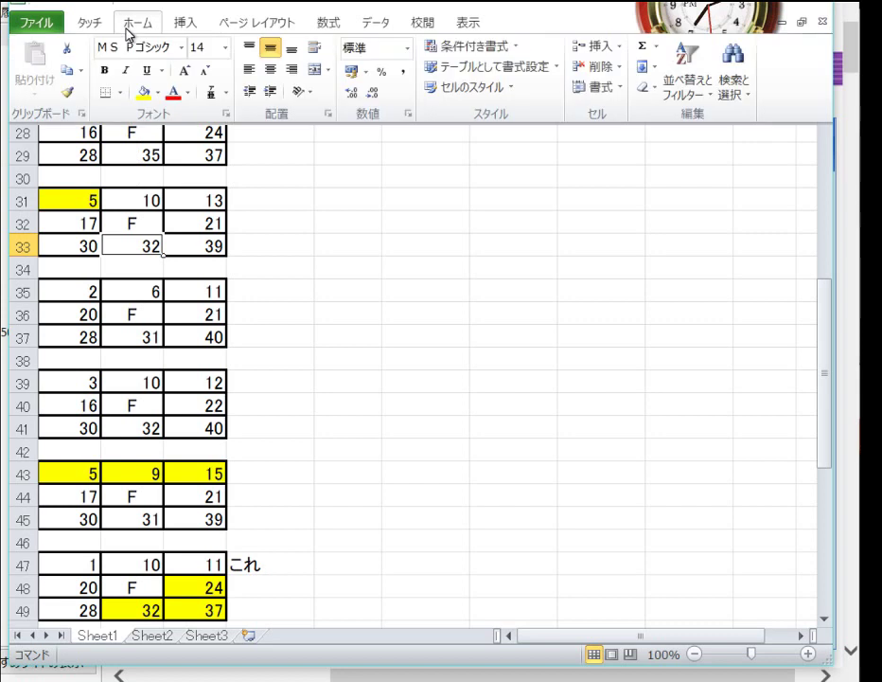
left_click(141, 92)
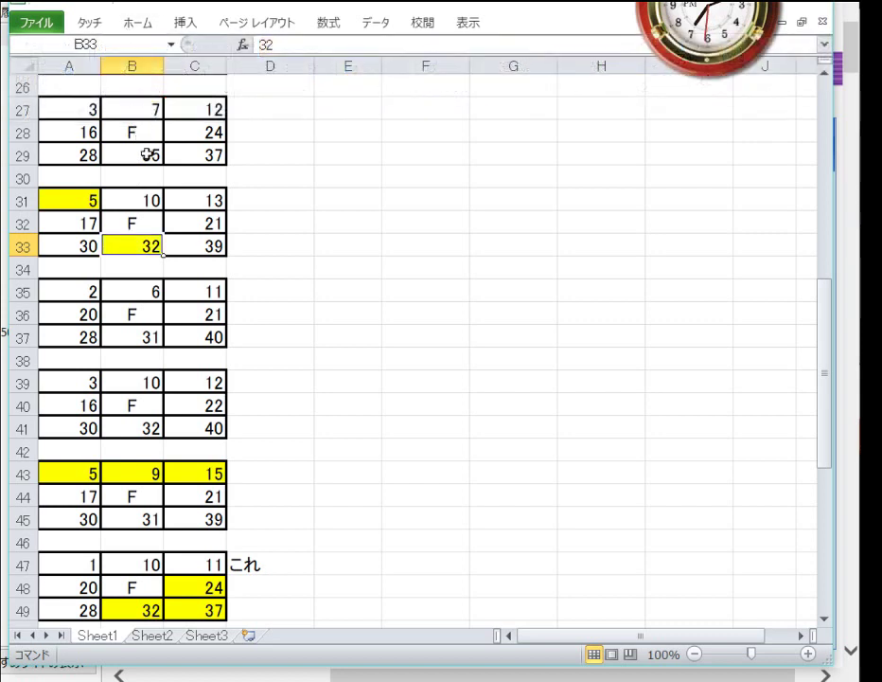
In the prediction grid at rows 27 to 29, fill the matching cells 37 (C29) and 24 (C28) with yellow.
scroll(151, 200, "up", 1)
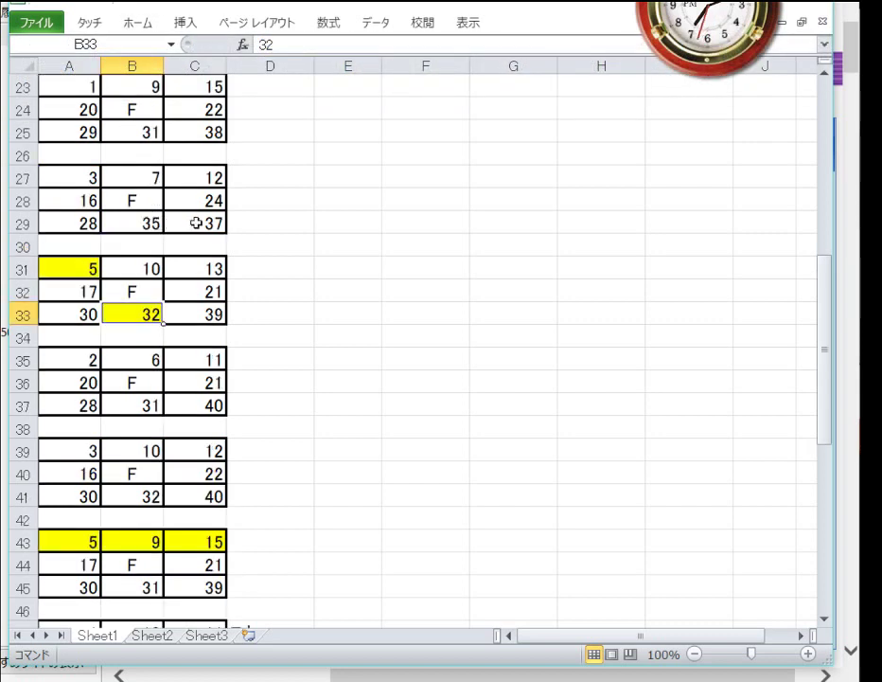
left_click(168, 222)
left_click(137, 23)
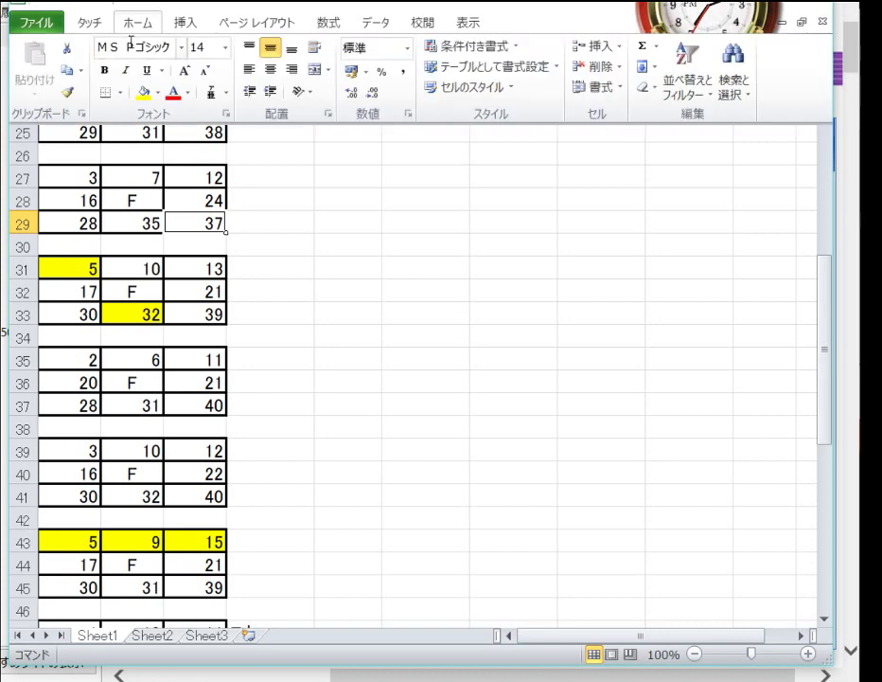
left_click(143, 92)
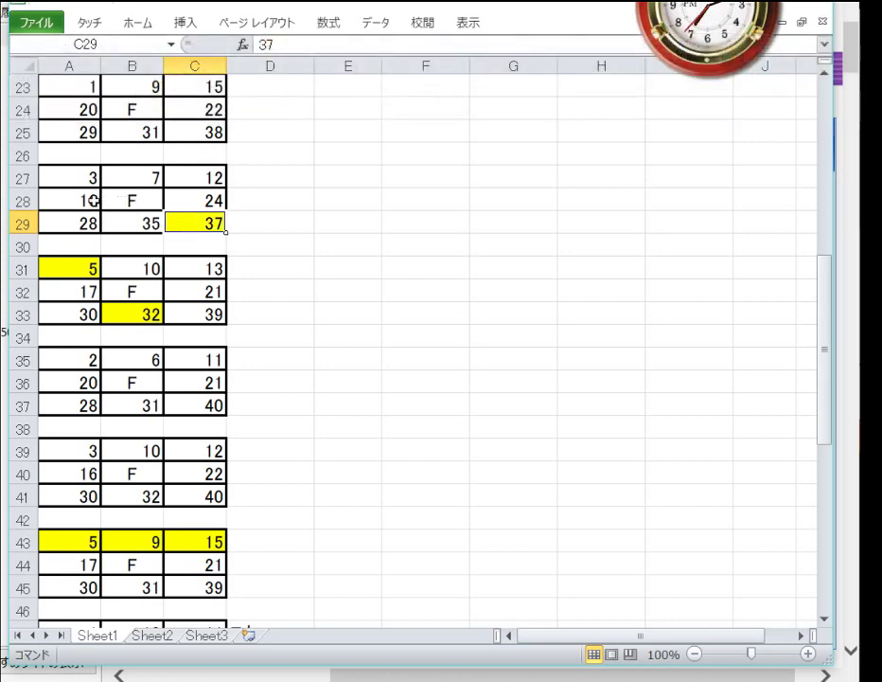
left_click(179, 200)
left_click(130, 26)
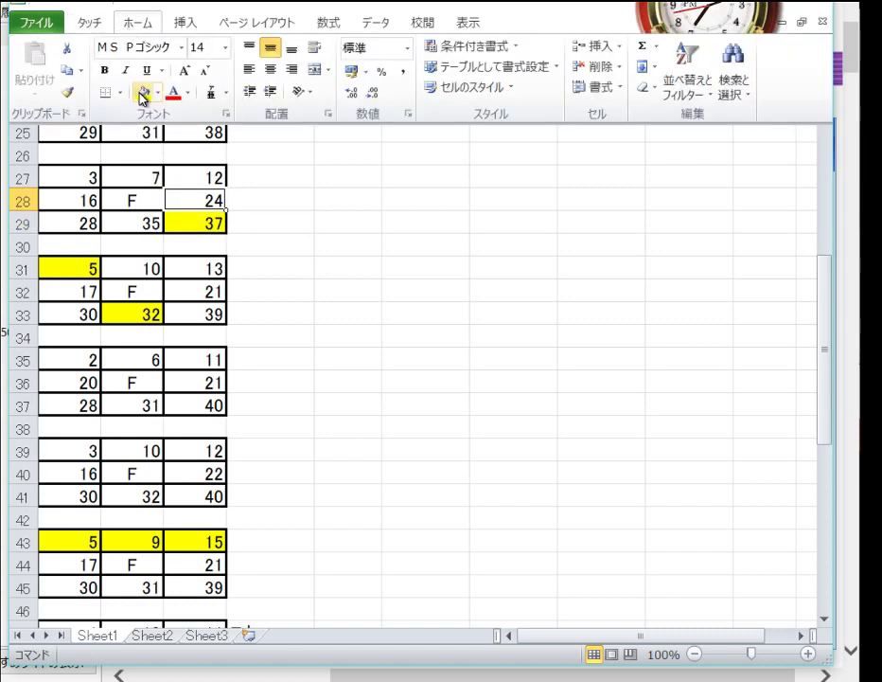
left_click(142, 93)
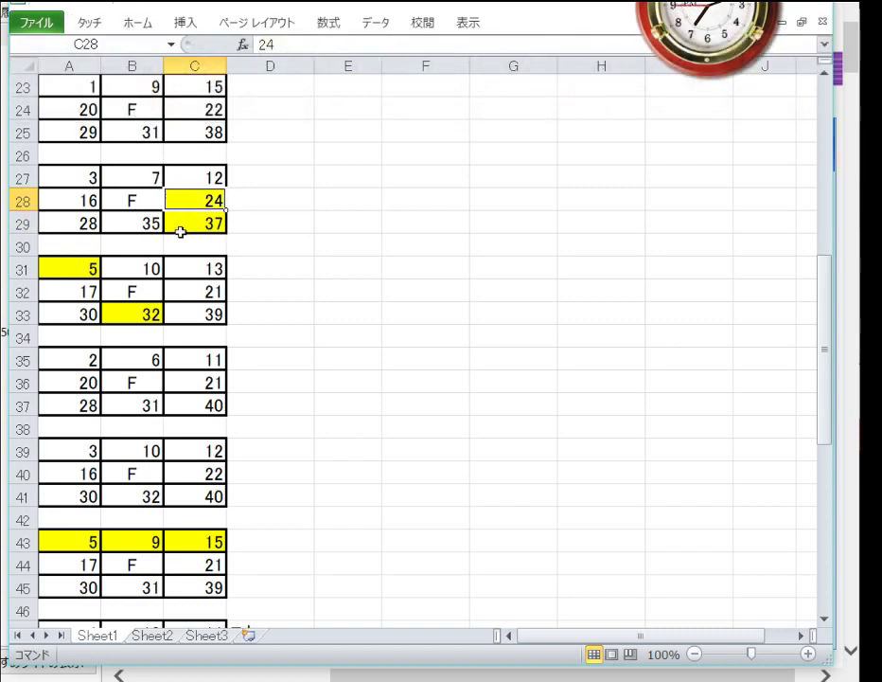
Fill the matching numbers 9 and 15 in the first prediction grid's top row (B23 to C23) with yellow.
scroll(179, 231, "up", 2)
left_click_drag(130, 203, 183, 207)
left_click(137, 26)
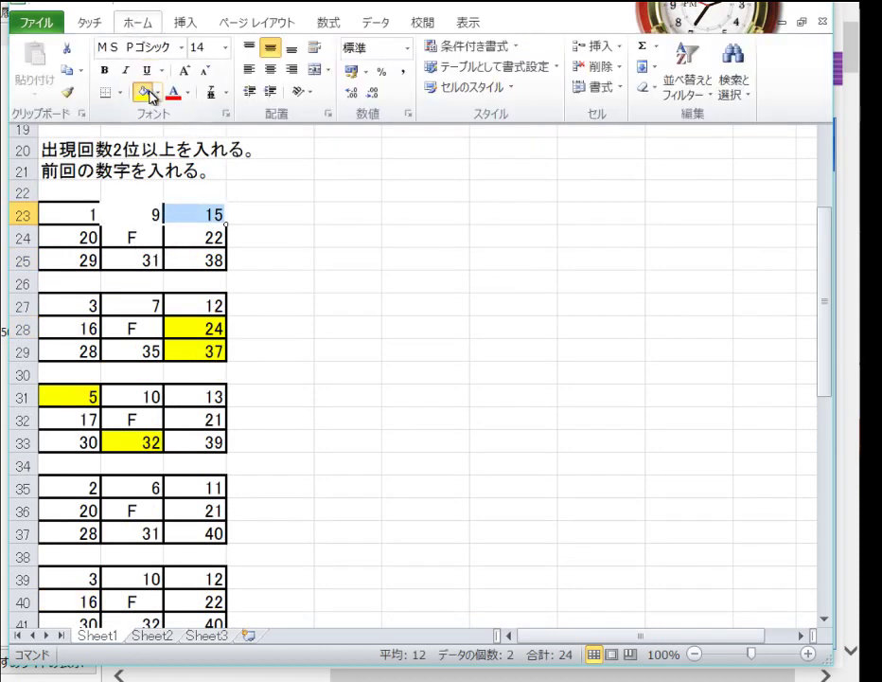
left_click(144, 90)
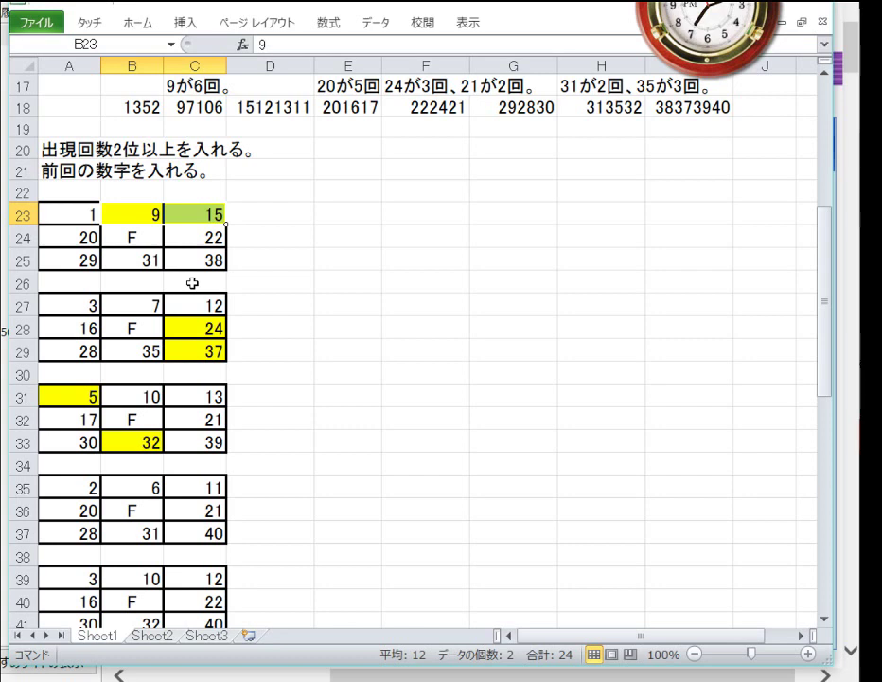
left_click(274, 282)
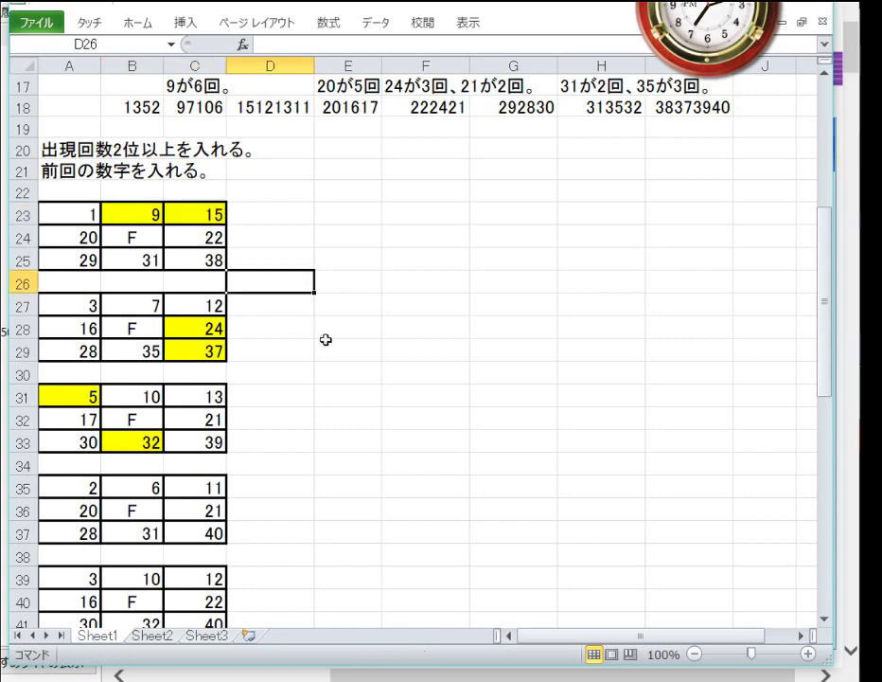
Review the highlighted matches in all the prediction grids, especially those at rows 43 to 45 and 47 to 49.
scroll(326, 343, "down", 1)
scroll(326, 343, "down", 1)
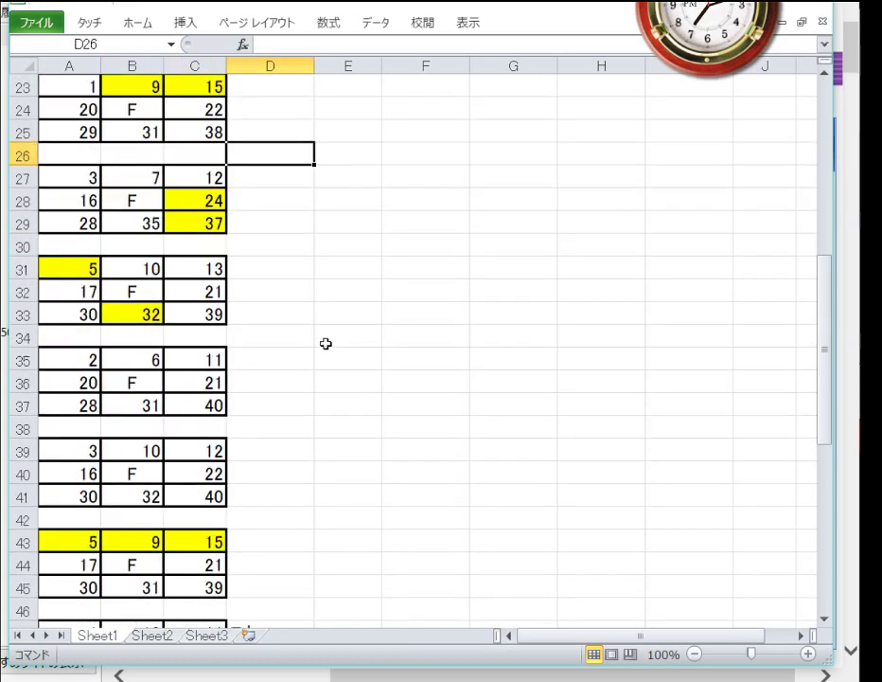
scroll(326, 343, "down", 1)
scroll(326, 345, "down", 1)
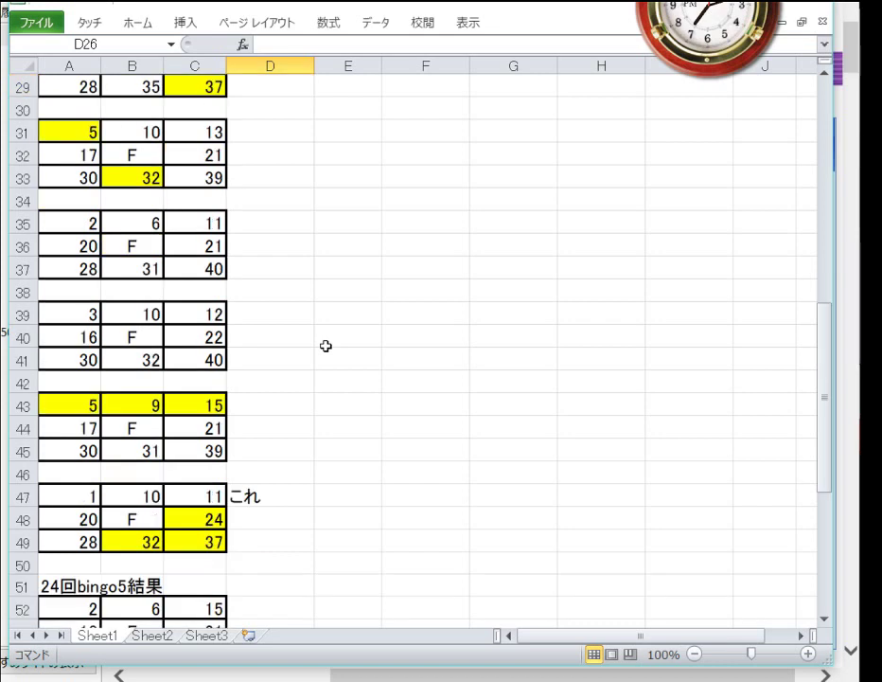
scroll(325, 346, "down", 1)
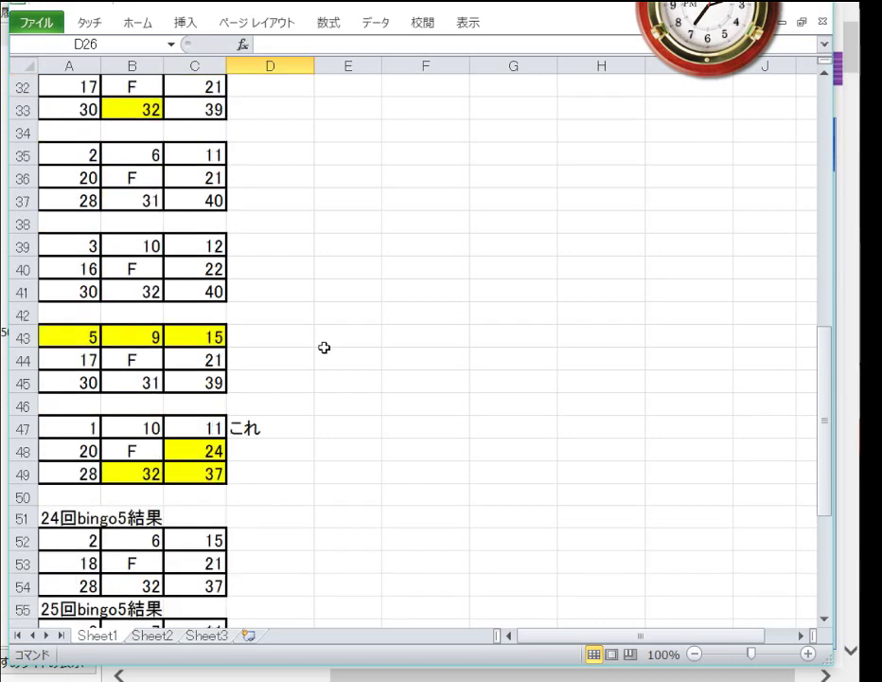
scroll(324, 347, "down", 1)
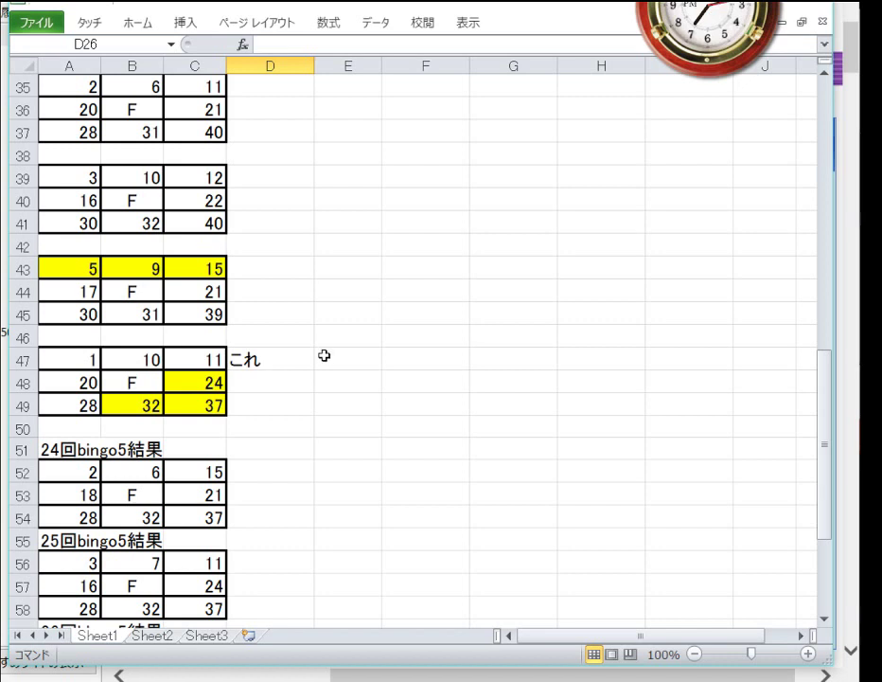
scroll(324, 356, "up", 1)
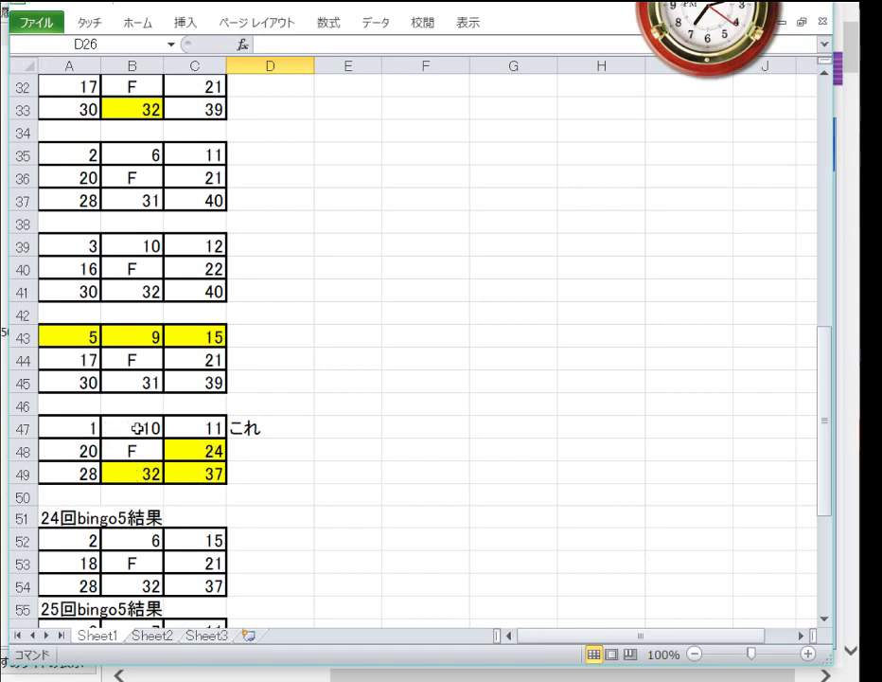
left_click_drag(91, 425, 174, 420)
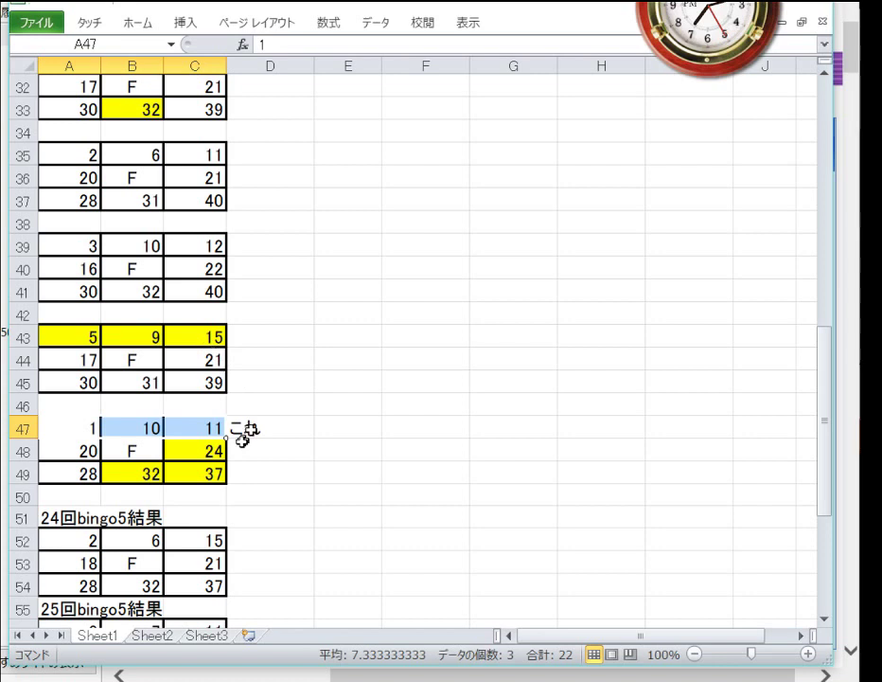
left_click(184, 473)
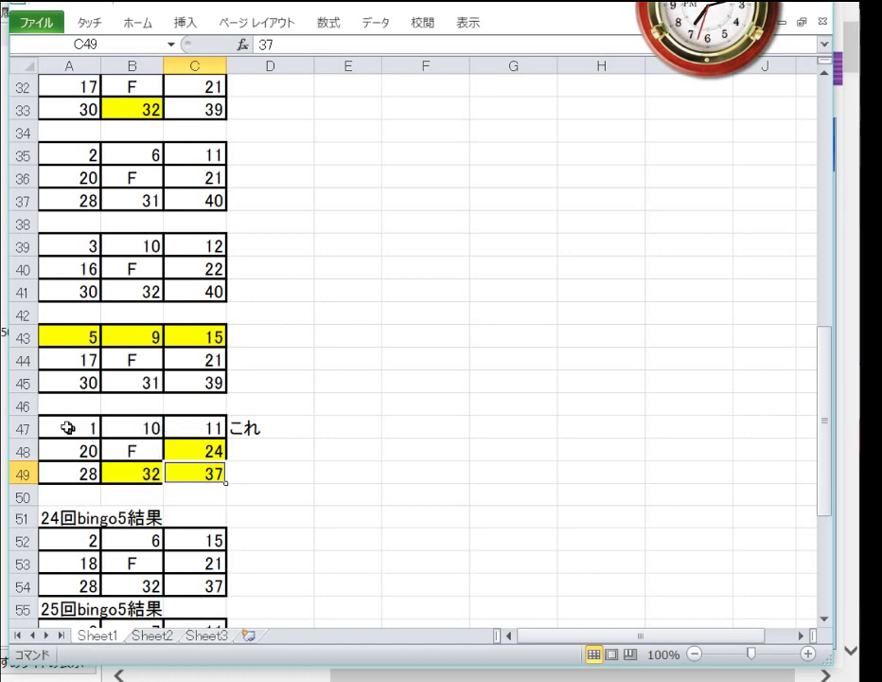
left_click(180, 382)
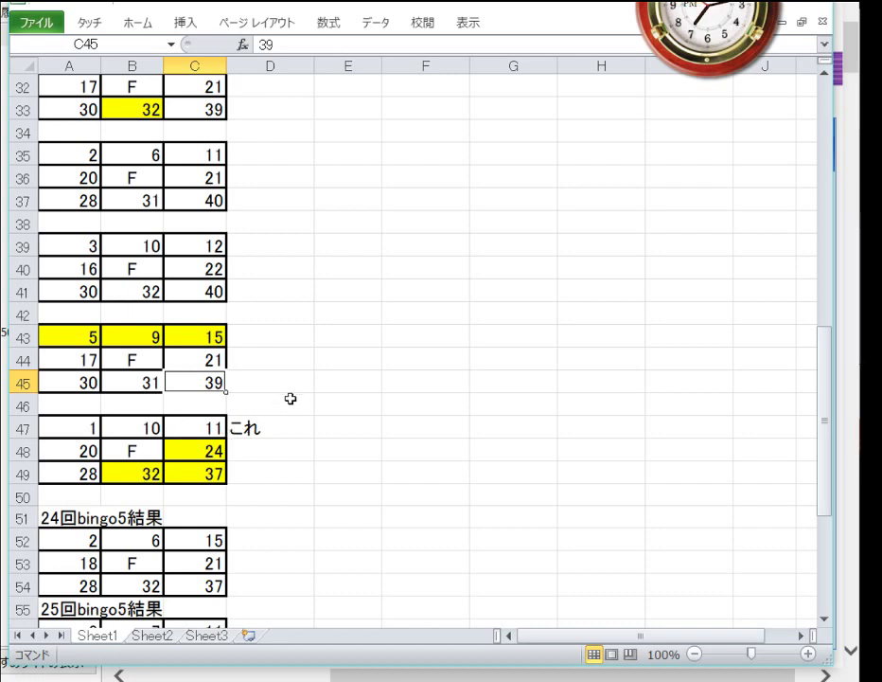
Compare the 27回 result row with the 25回 numbers in F11 to I11 and with the prediction grids below.
scroll(286, 405, "up", 10)
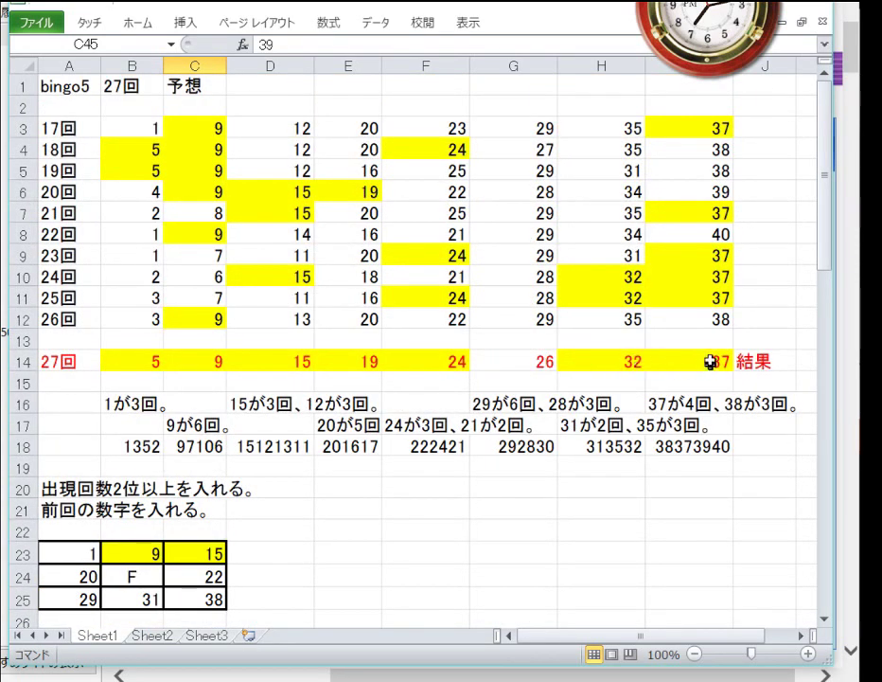
left_click_drag(445, 298, 672, 294)
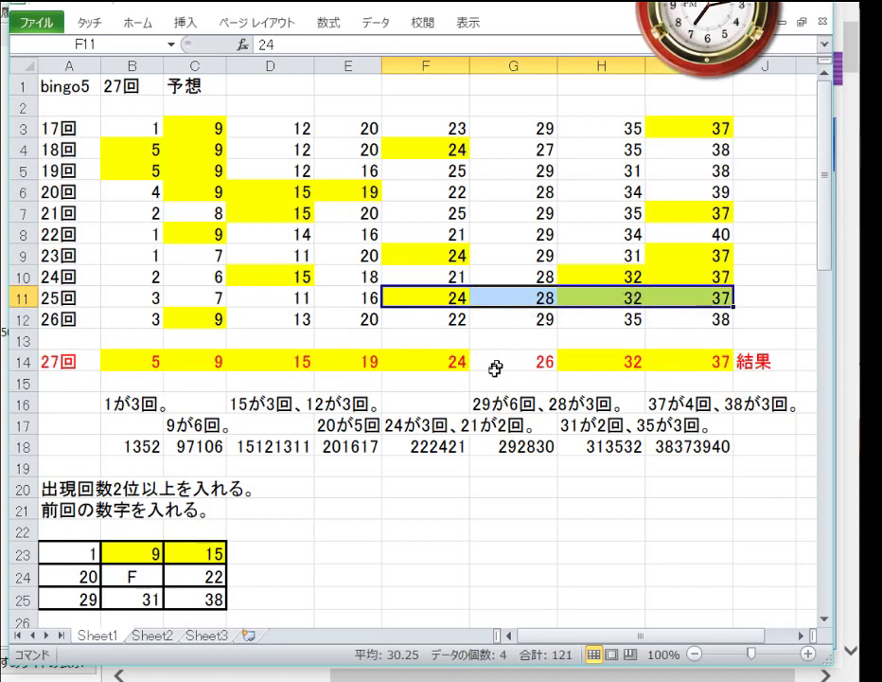
scroll(396, 445, "down", 7)
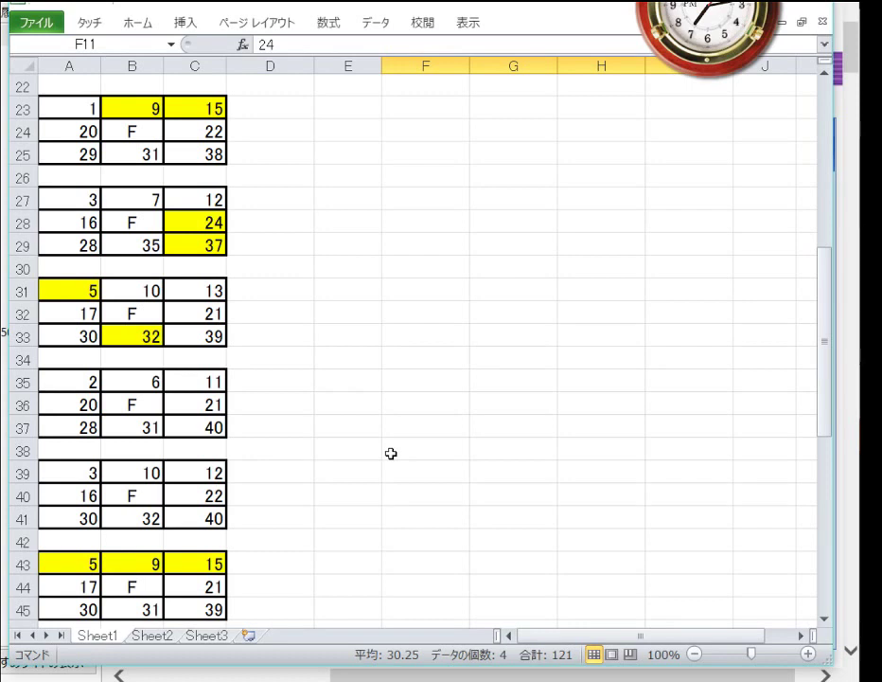
scroll(391, 453, "up", 6)
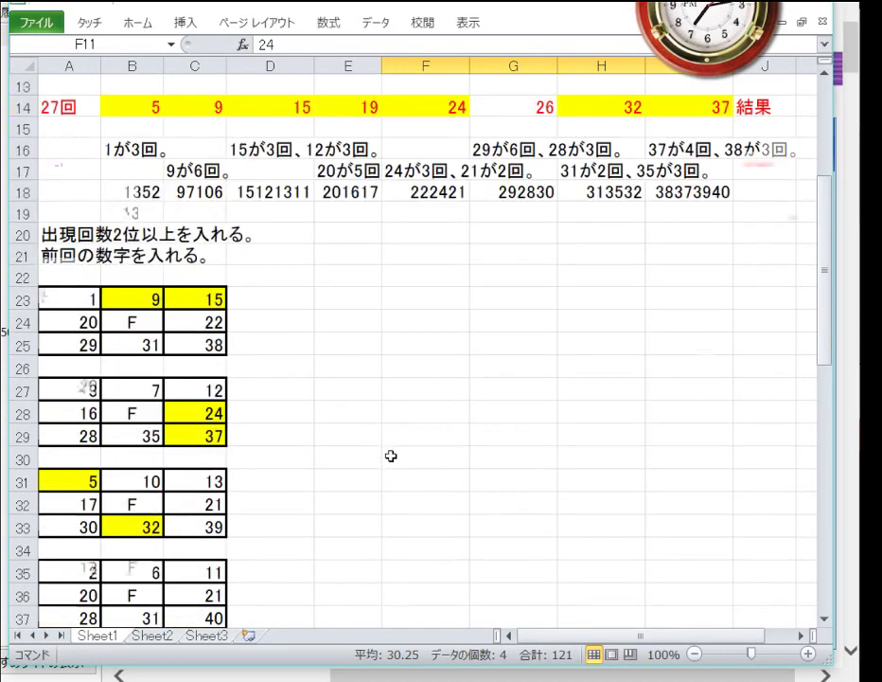
scroll(391, 455, "up", 1)
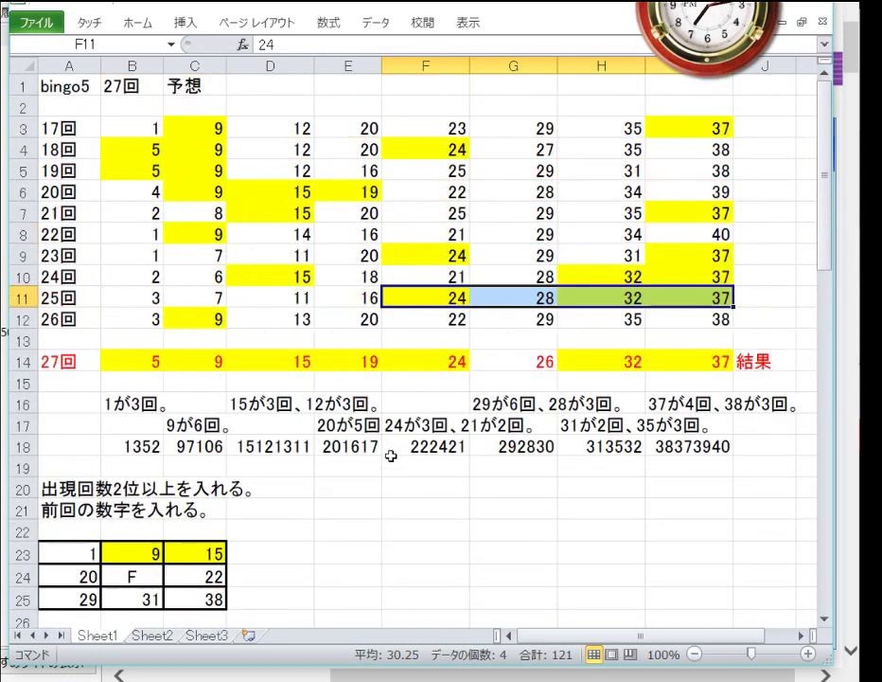
scroll(391, 455, "down", 3)
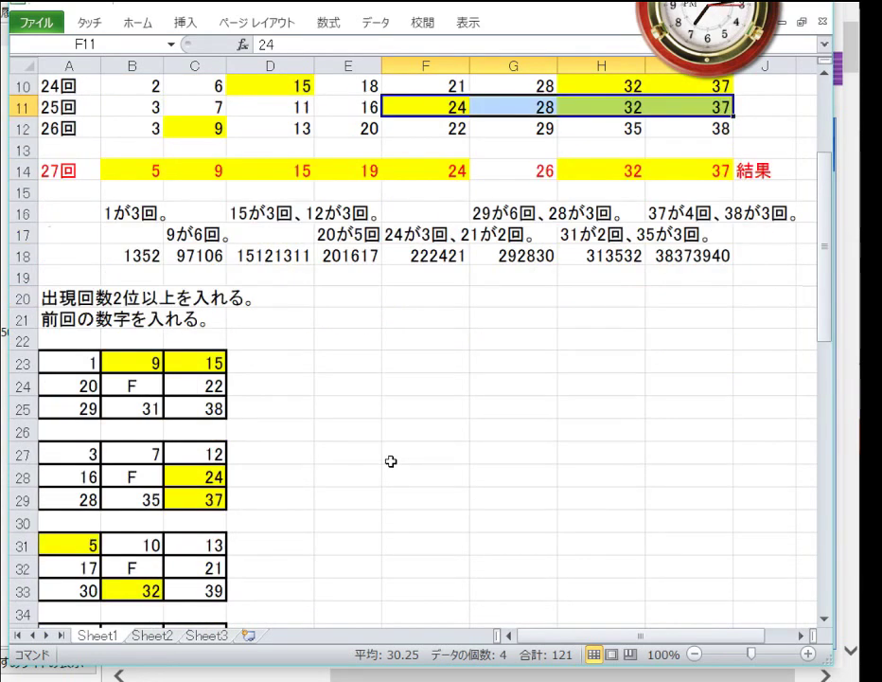
scroll(391, 461, "up", 3)
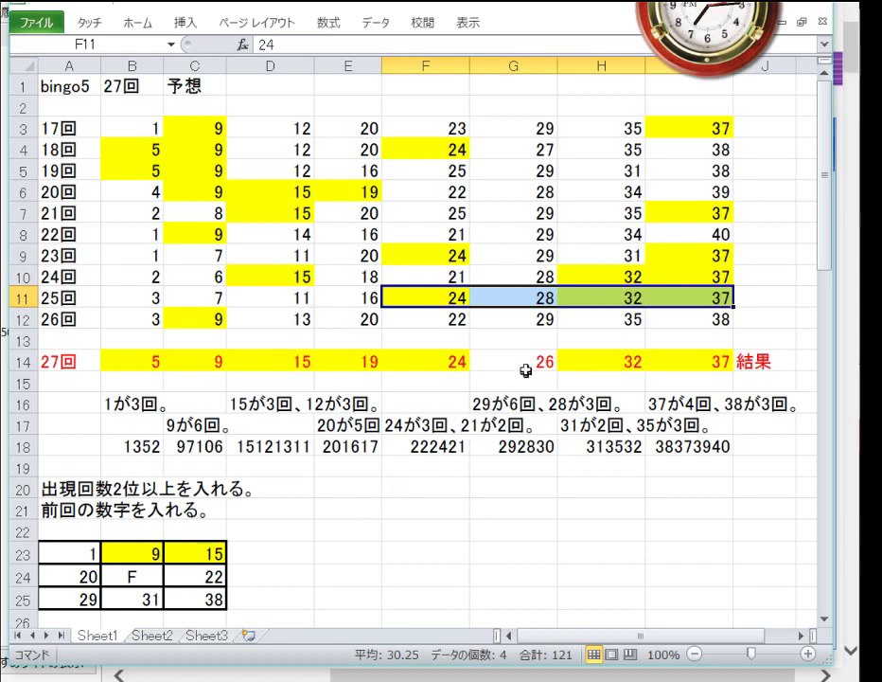
Compare the 27回 results in E14 and G14 with the candidate numbers listed in E18 and G18.
left_click(360, 362)
left_click(524, 360)
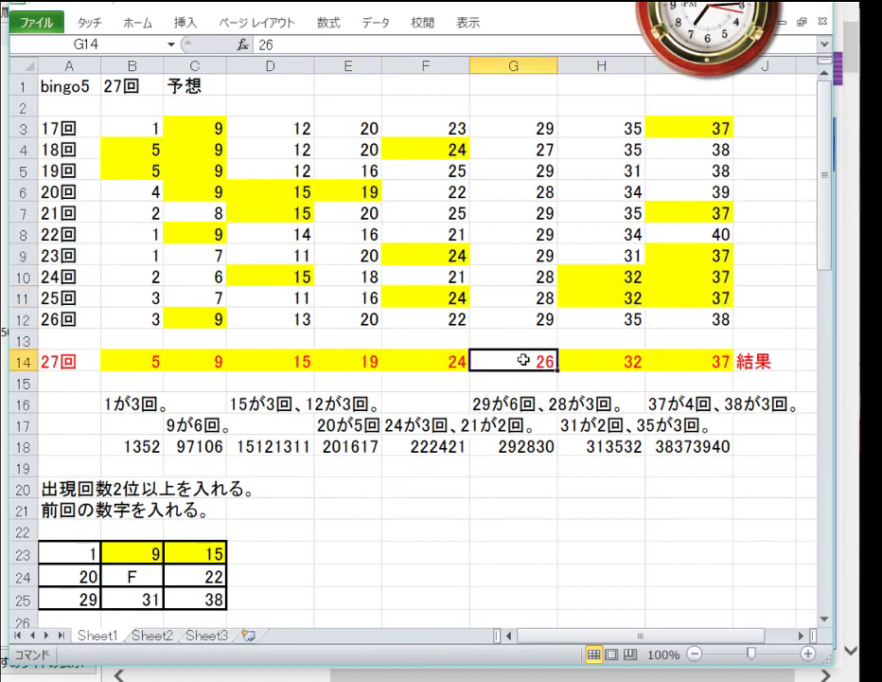
left_click(372, 361)
left_click(507, 361)
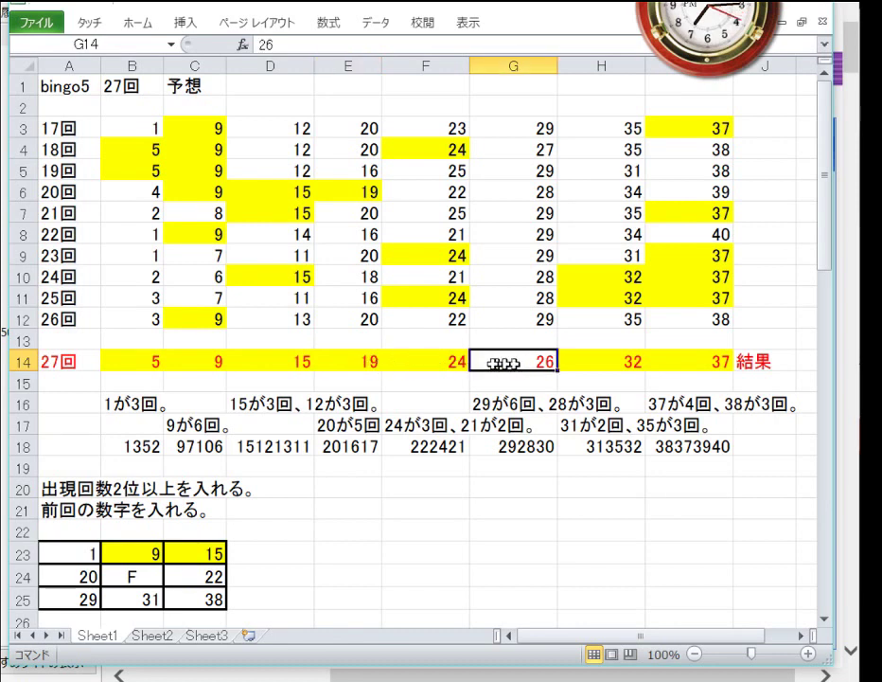
left_click(347, 360)
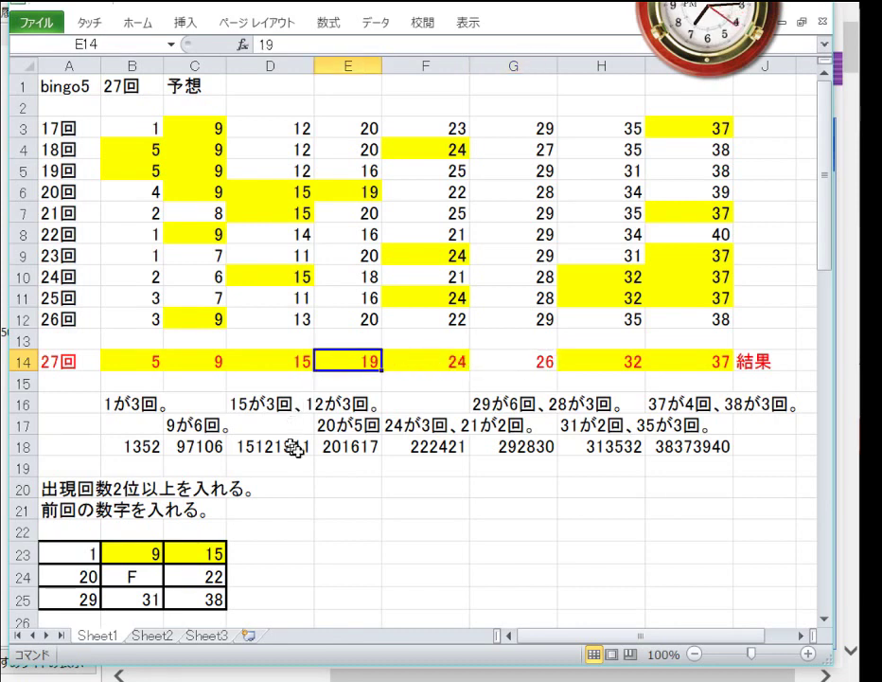
left_click(341, 448)
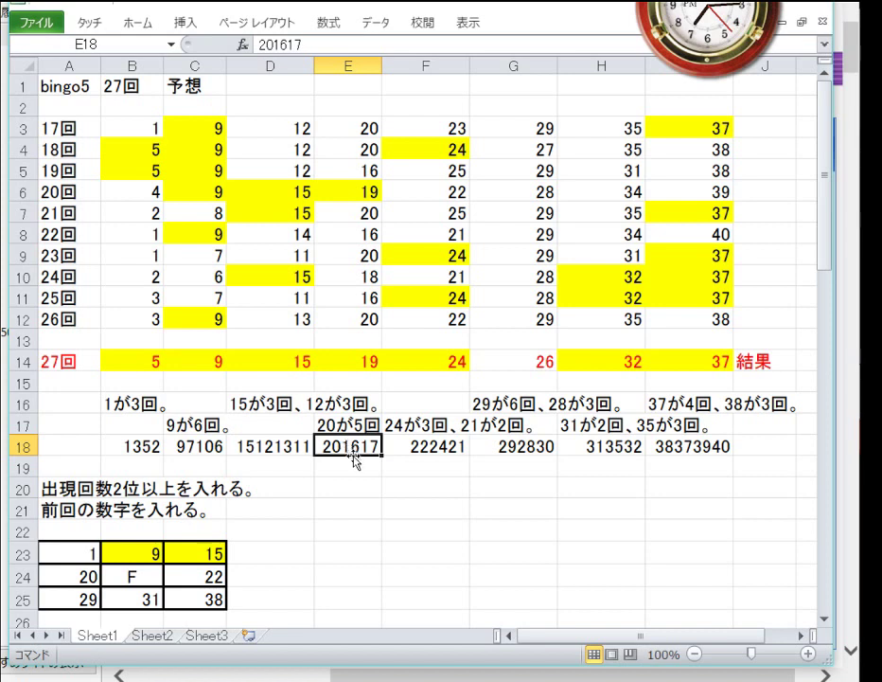
left_click(528, 447)
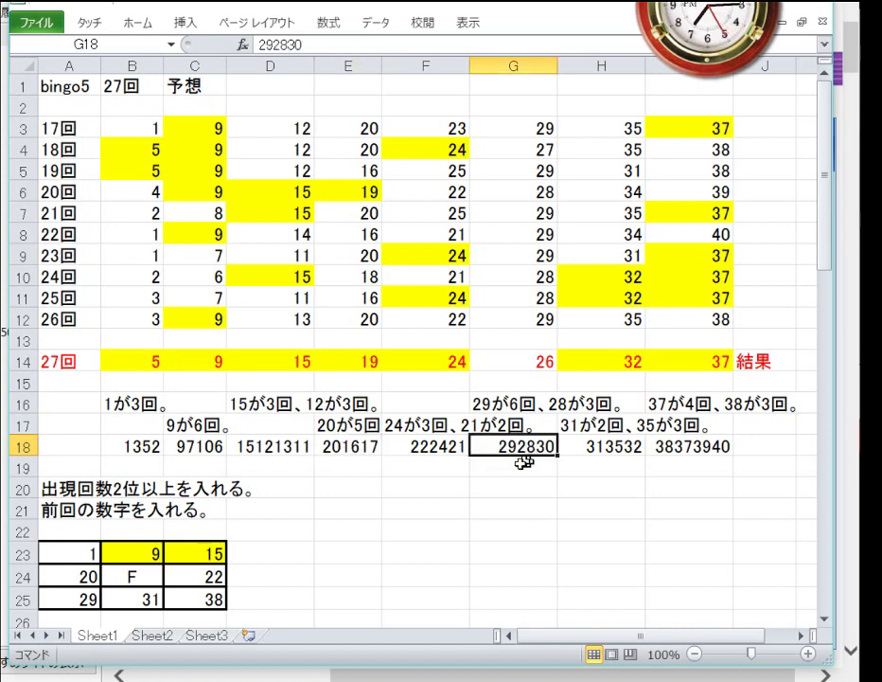
left_click(376, 448)
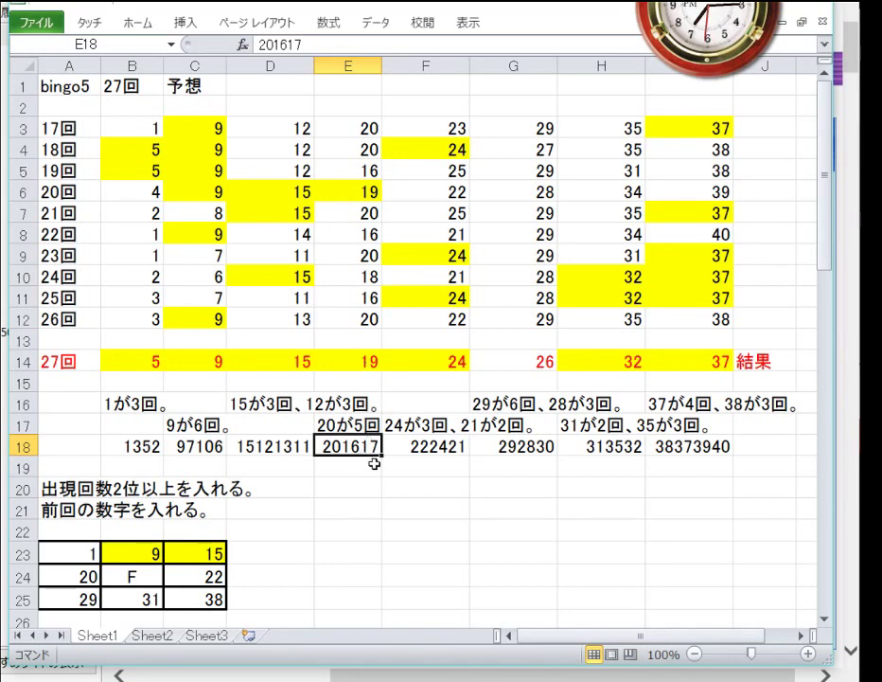
Check the past results in column E and the frequency notes in E17 and G16 against the 27回 results 19 and 26.
left_click(368, 320)
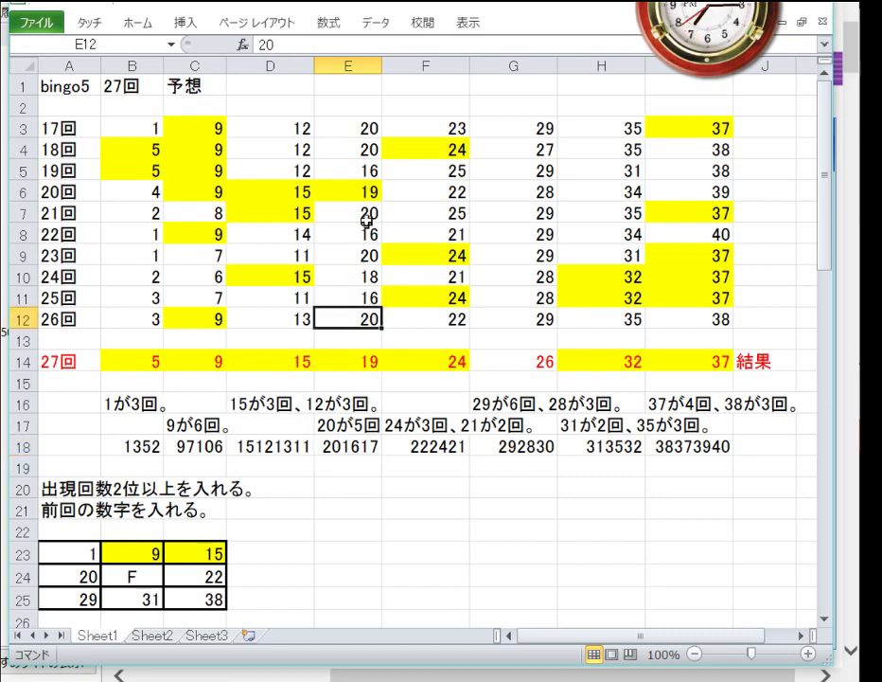
left_click(370, 428)
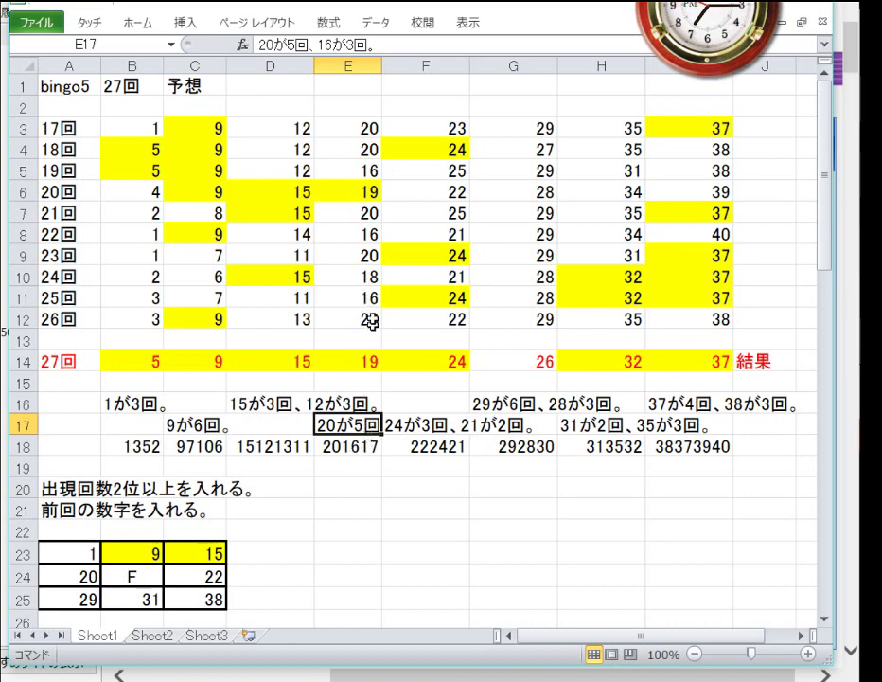
left_click(371, 193)
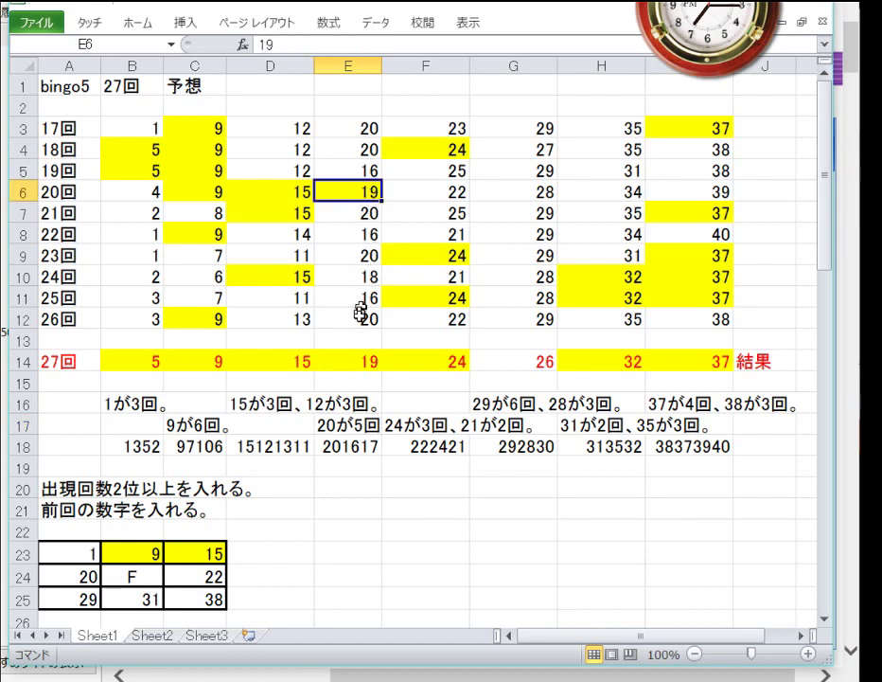
left_click(352, 360)
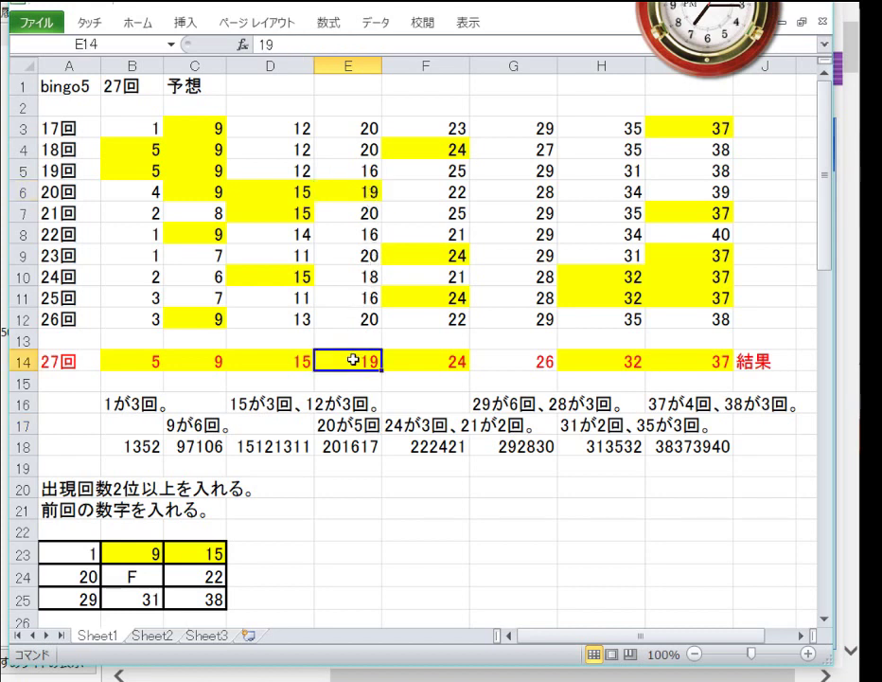
left_click(523, 447)
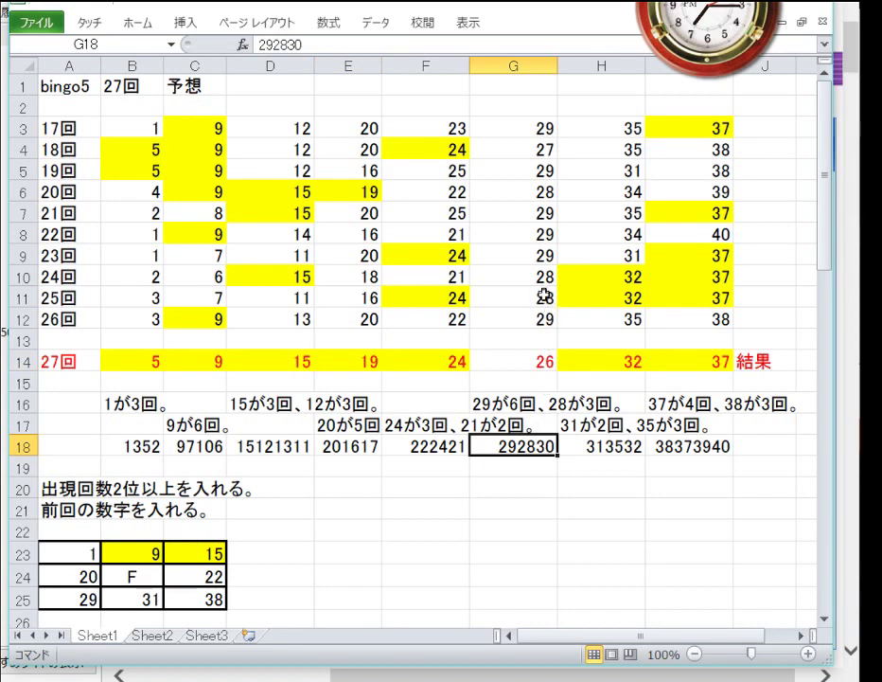
left_click(527, 405)
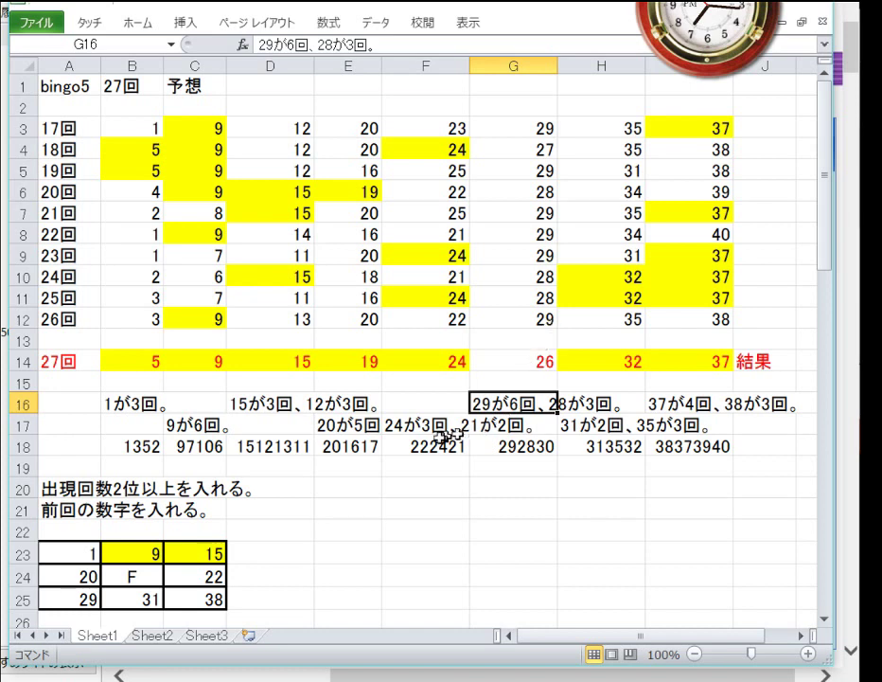
Review the highlighted prediction grids from row 23 to row 49 and the 24回 to 27回 result grids below them.
scroll(408, 445, "down", 1)
scroll(408, 438, "down", 4)
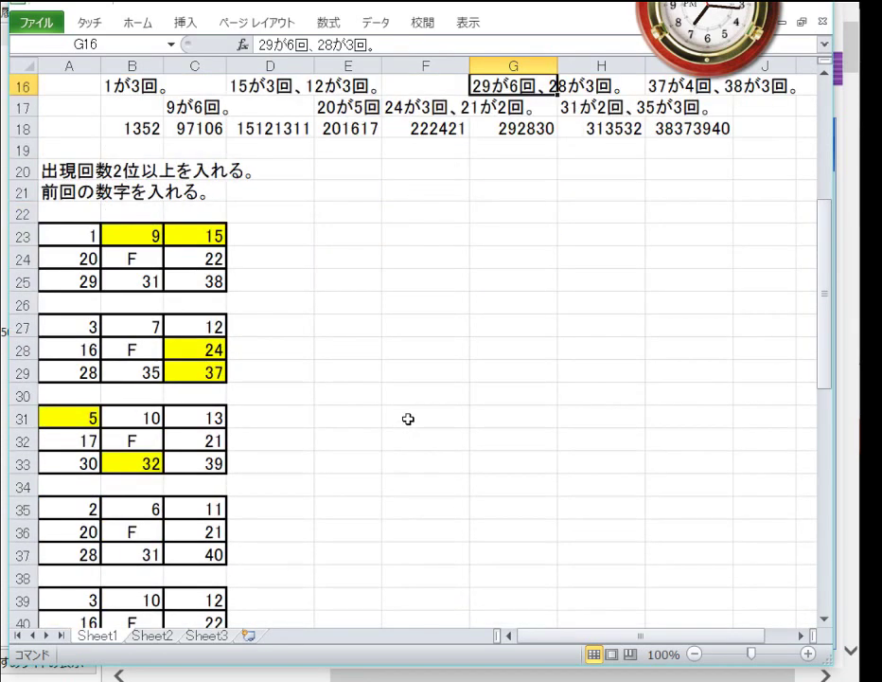
scroll(408, 419, "down", 2)
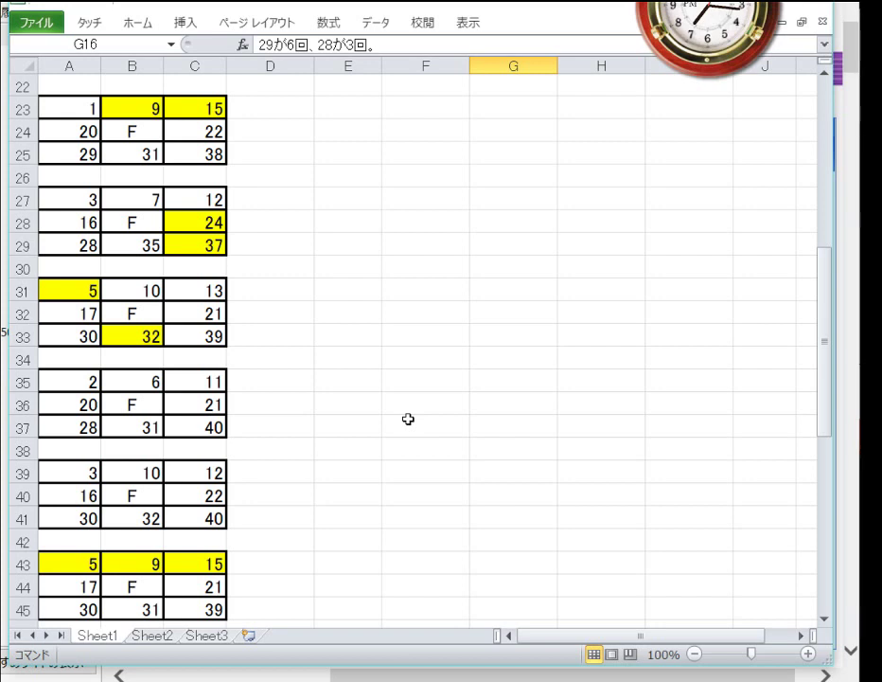
scroll(409, 419, "down", 3)
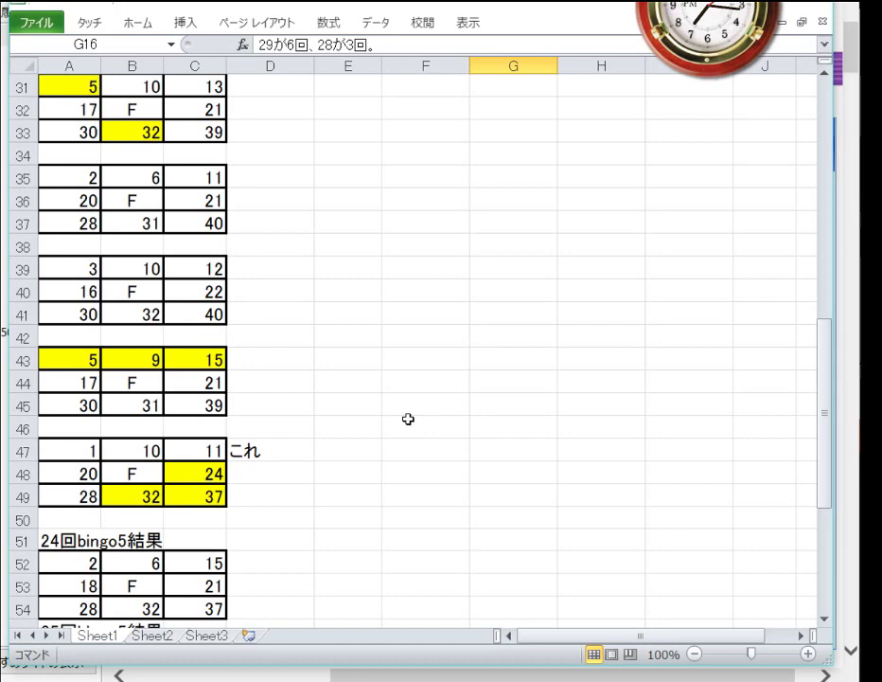
scroll(408, 419, "down", 1)
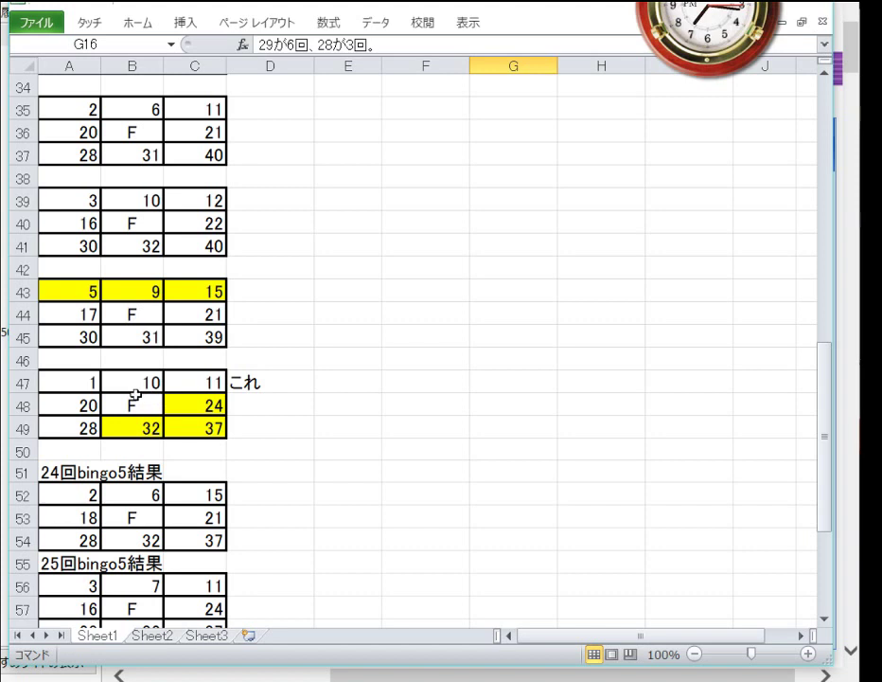
scroll(315, 384, "down", 2)
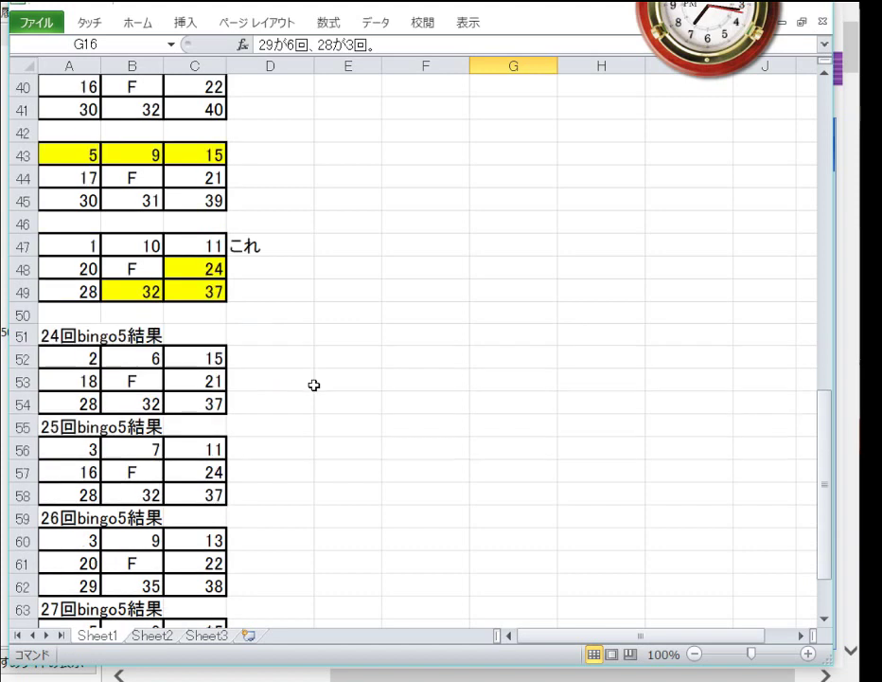
scroll(315, 384, "down", 2)
scroll(314, 389, "down", 1)
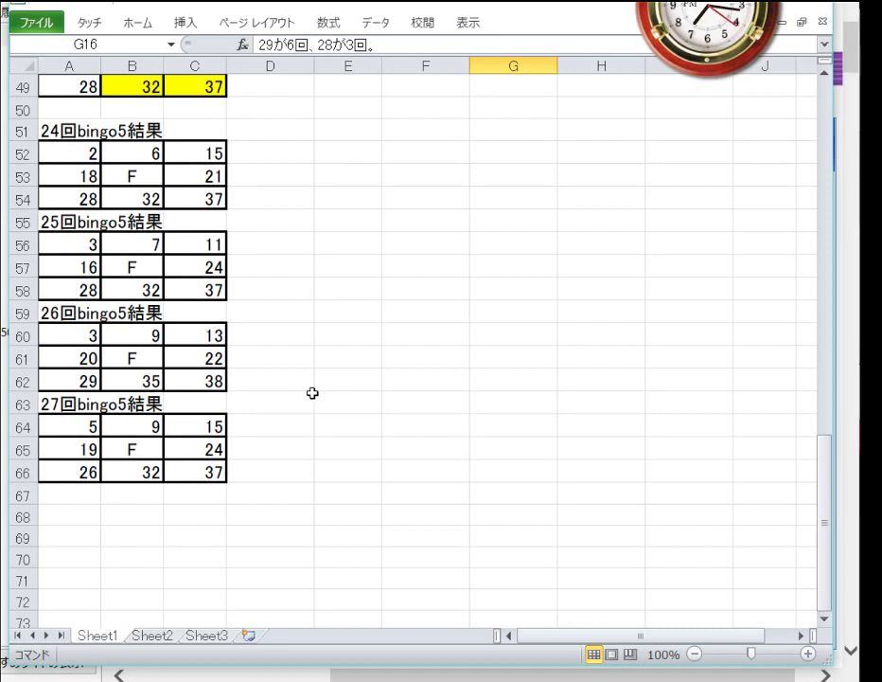
Recheck the grid marked これ at rows 47 to 49 against the other prediction grids in rows 23 to 45.
scroll(312, 393, "up", 1)
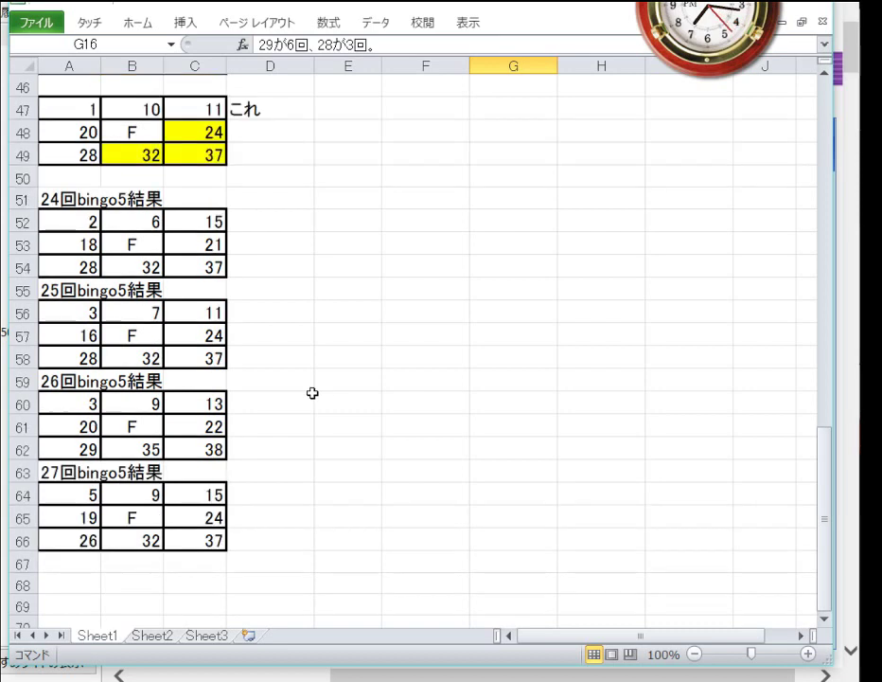
scroll(312, 393, "up", 1)
scroll(313, 393, "up", 3)
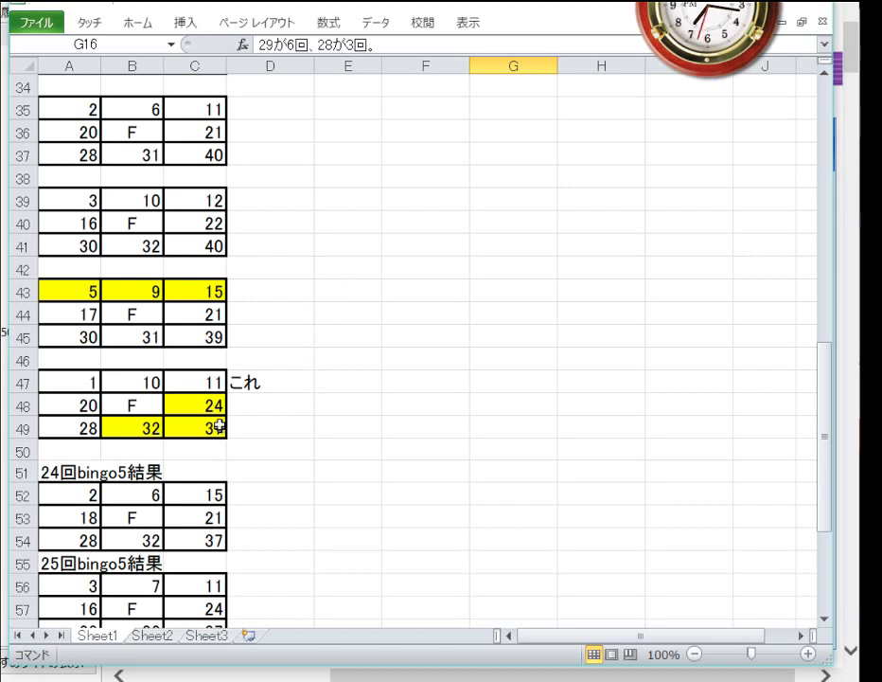
scroll(270, 410, "up", 5)
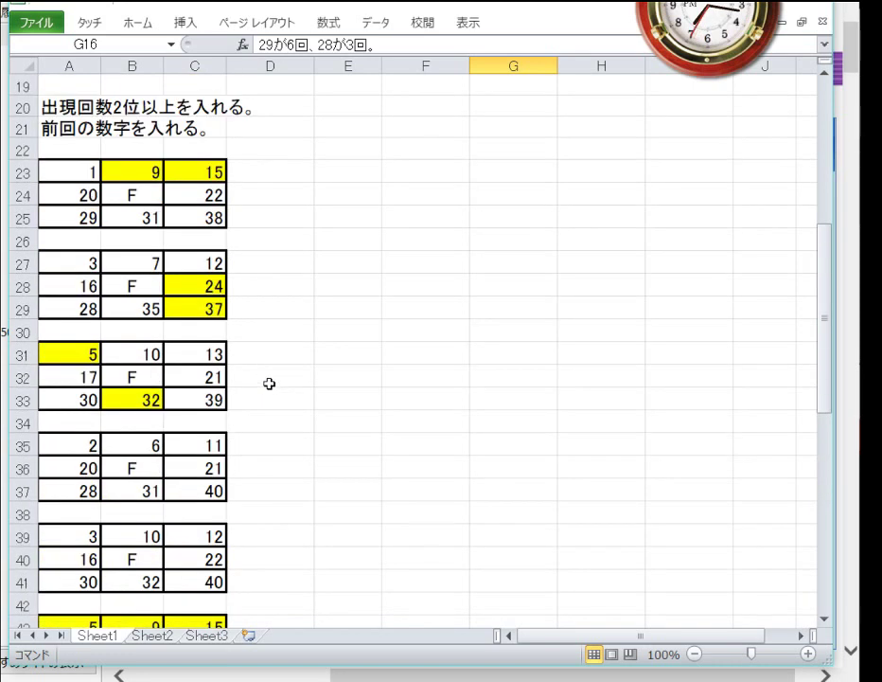
scroll(270, 383, "down", 2)
scroll(270, 383, "up", 1)
scroll(270, 384, "down", 3)
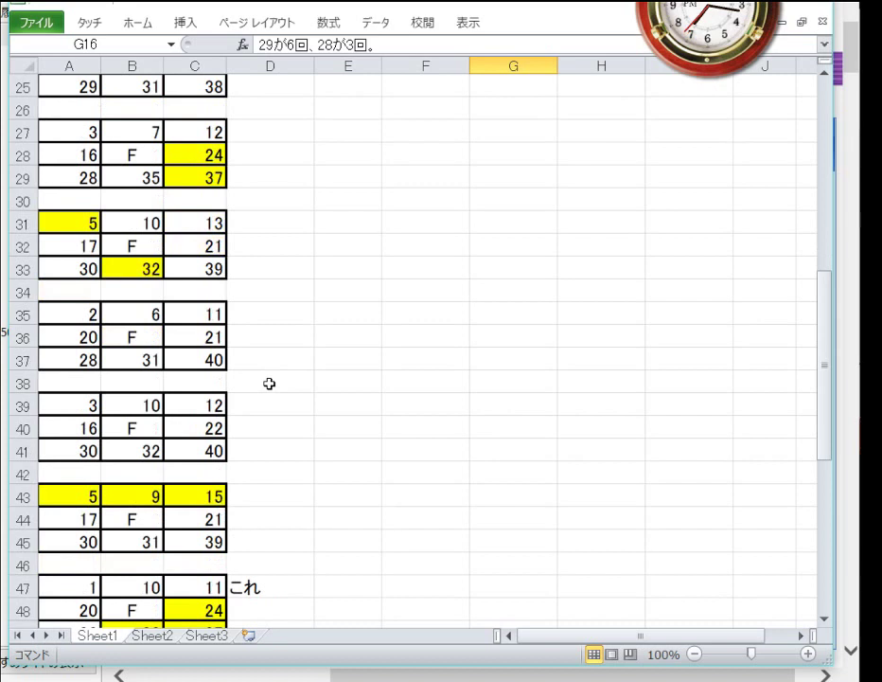